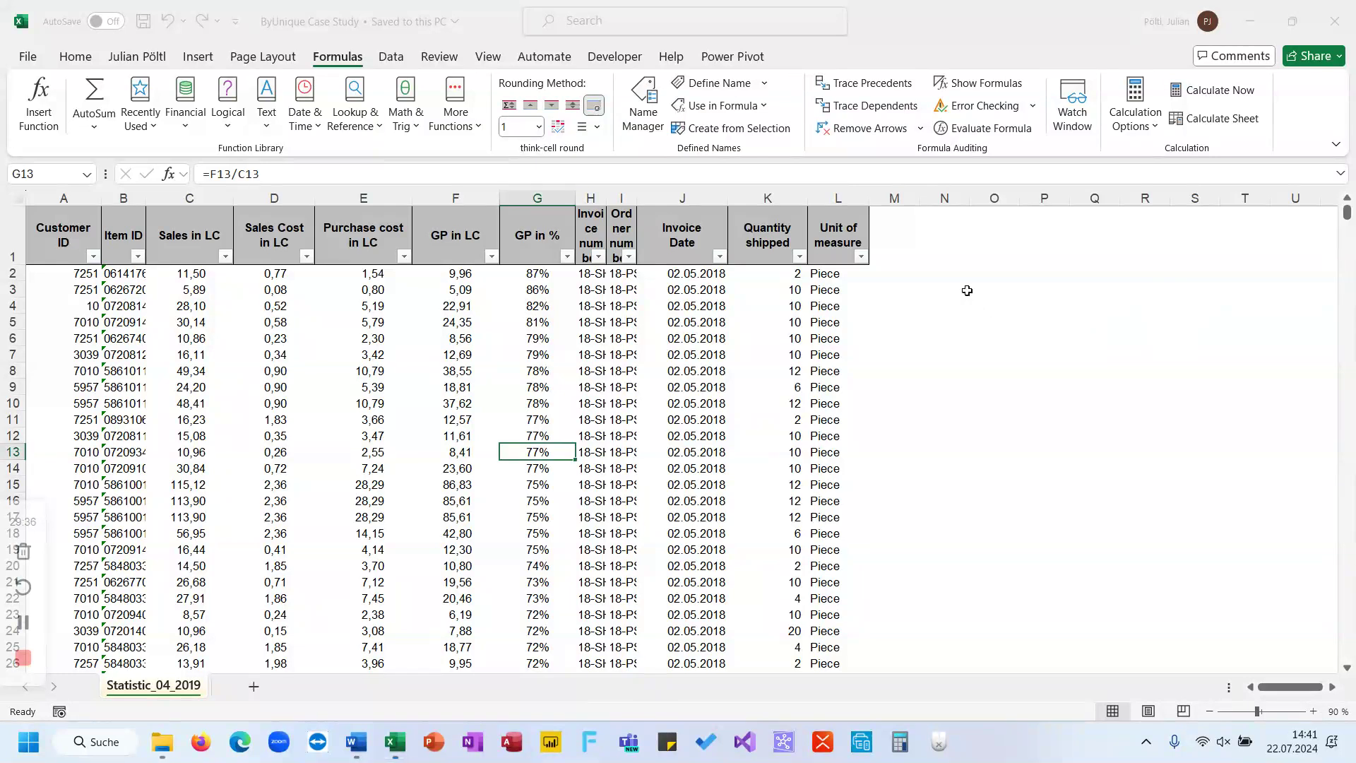
# Review the definition of the L_ByUnique function in the Name Manager
pyautogui.click(953, 274)
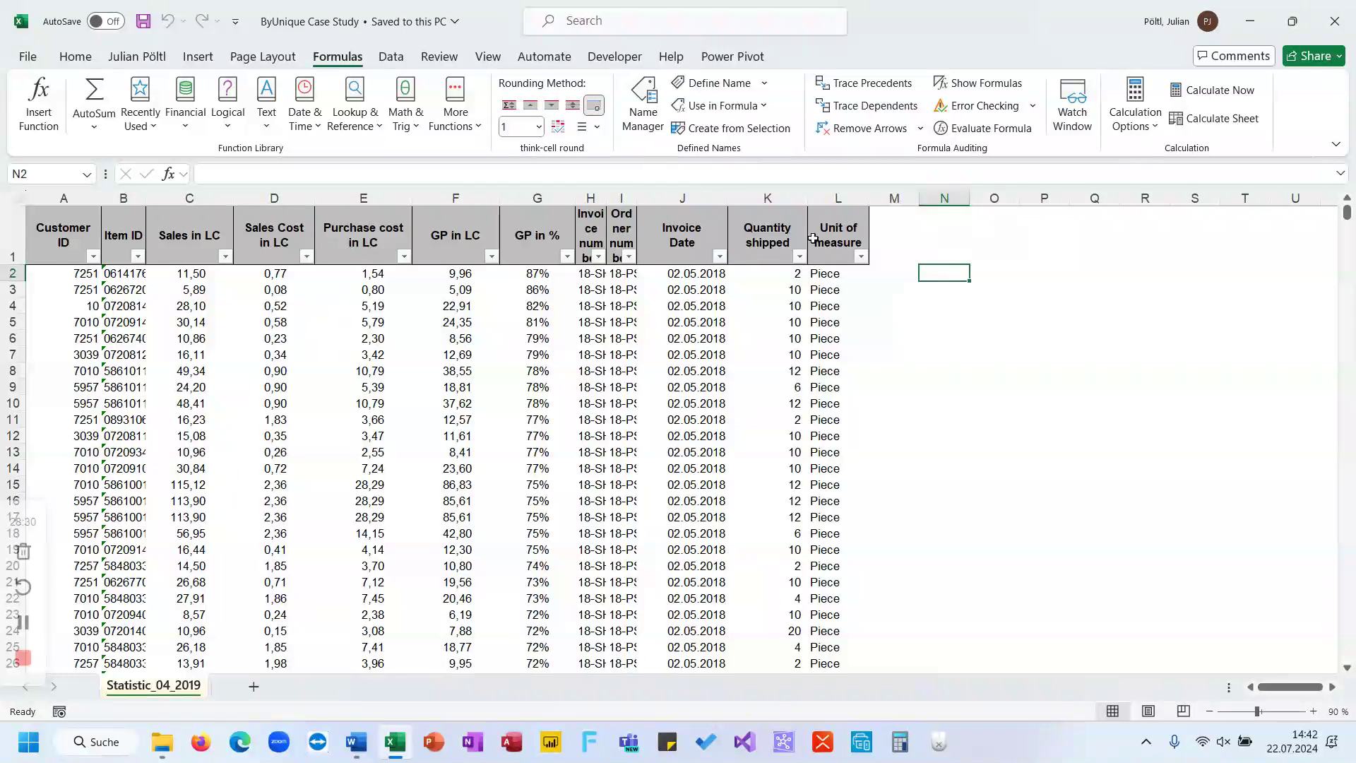
pyautogui.click(642, 99)
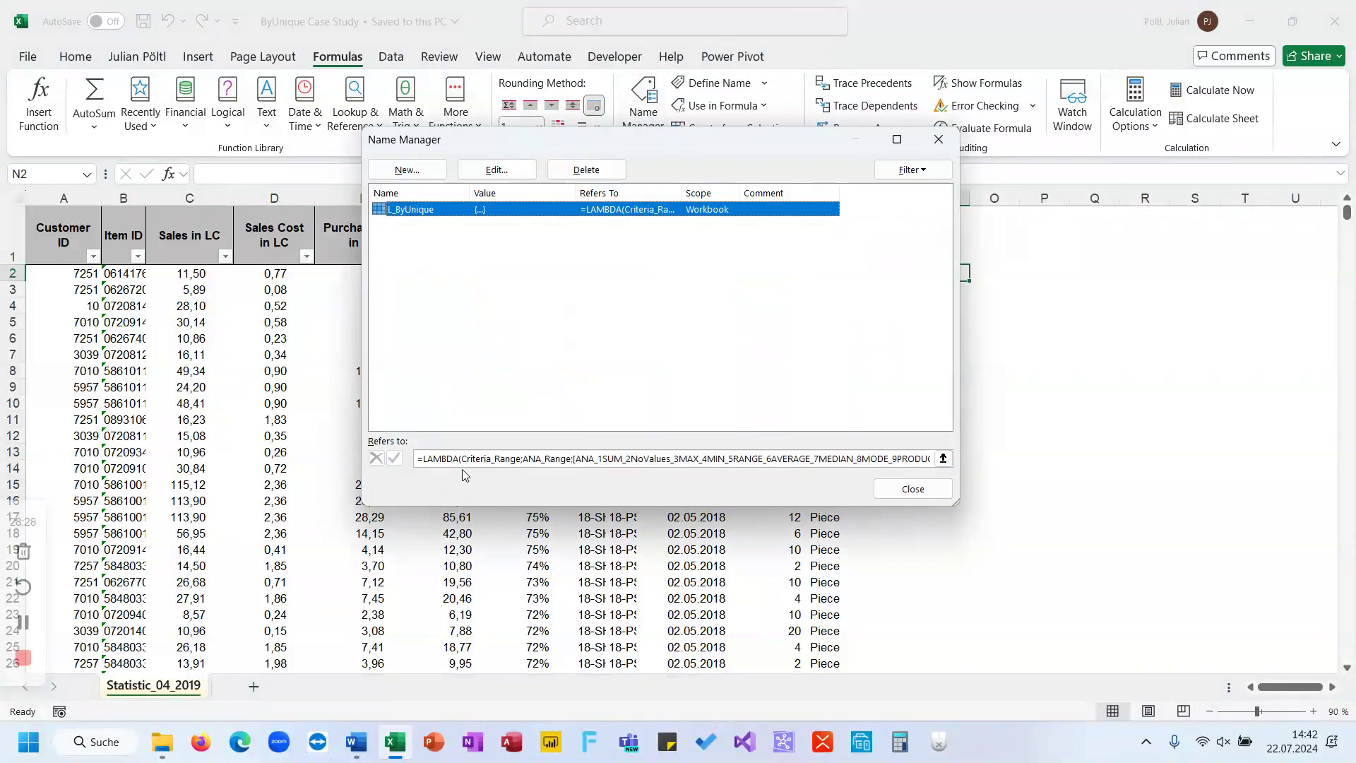
pyautogui.press('Escape')
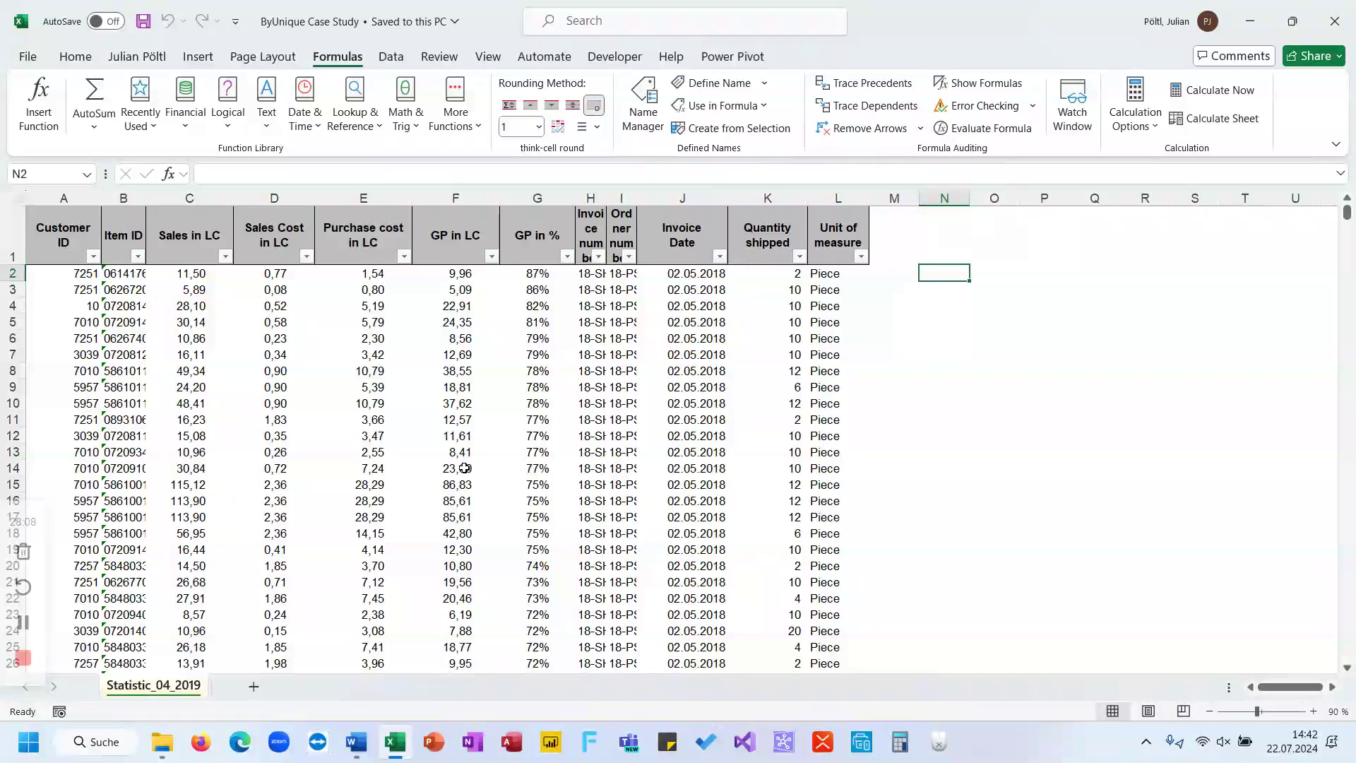
# Check how far the data extends down the GP in LC column and return to the header row
pyautogui.click(451, 421)
pyautogui.click(451, 338)
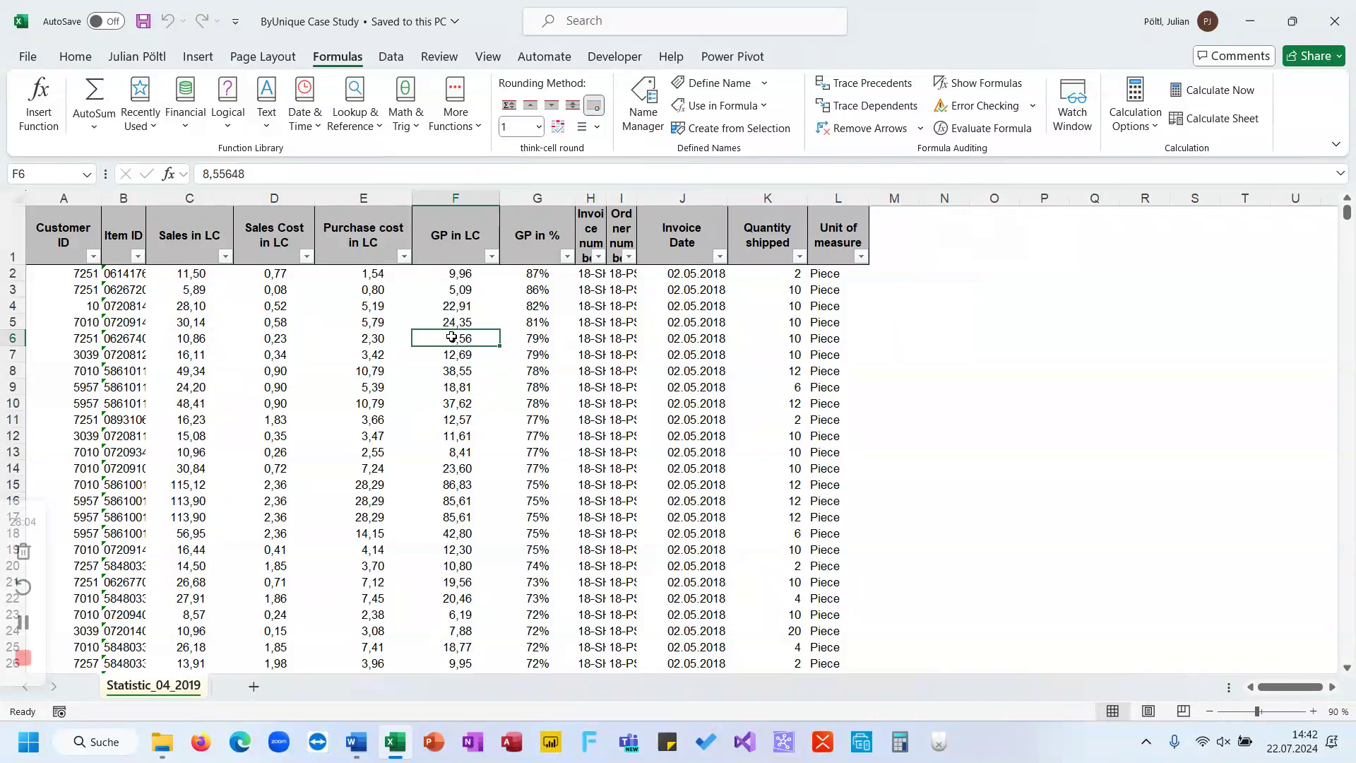
pyautogui.hotkey('ctrl', 'Down')
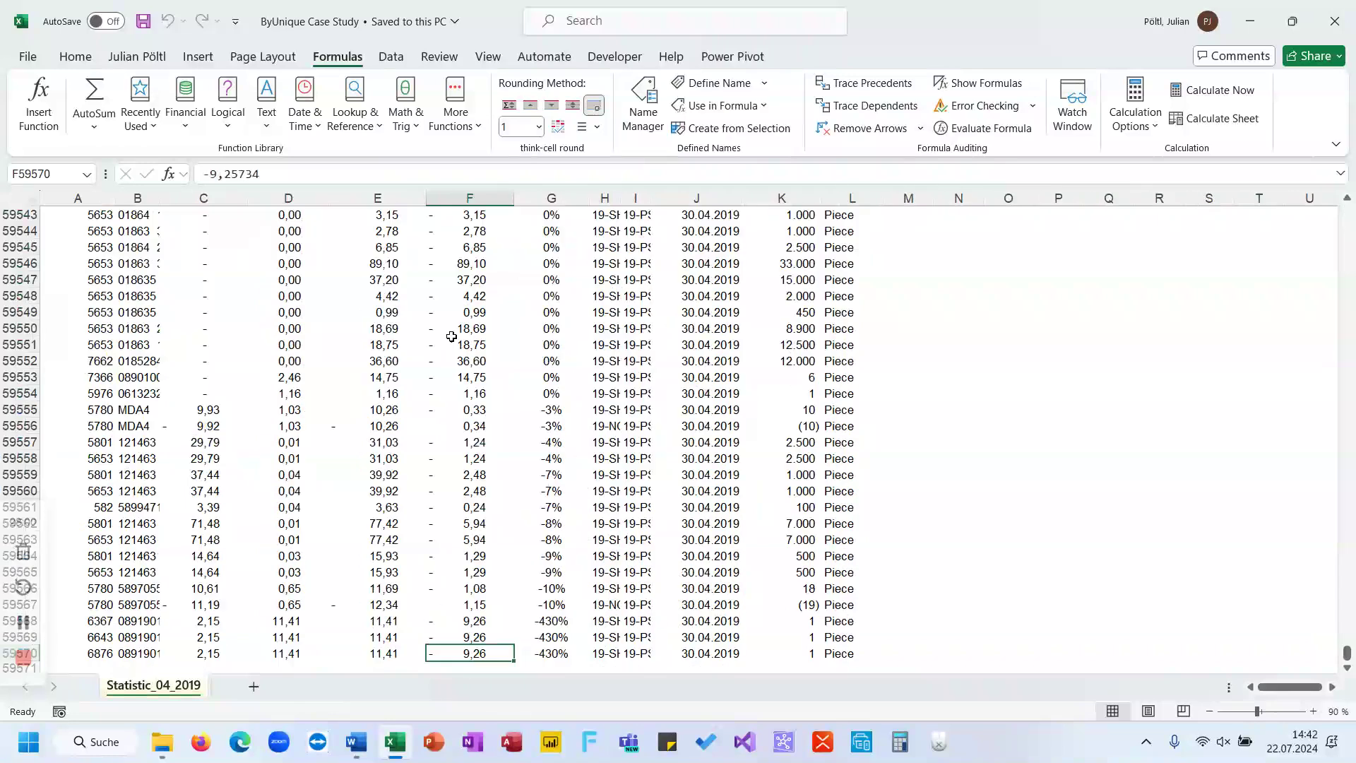
pyautogui.press('Up')
pyautogui.press('Left')
pyautogui.hotkey('ctrl', 'Up')
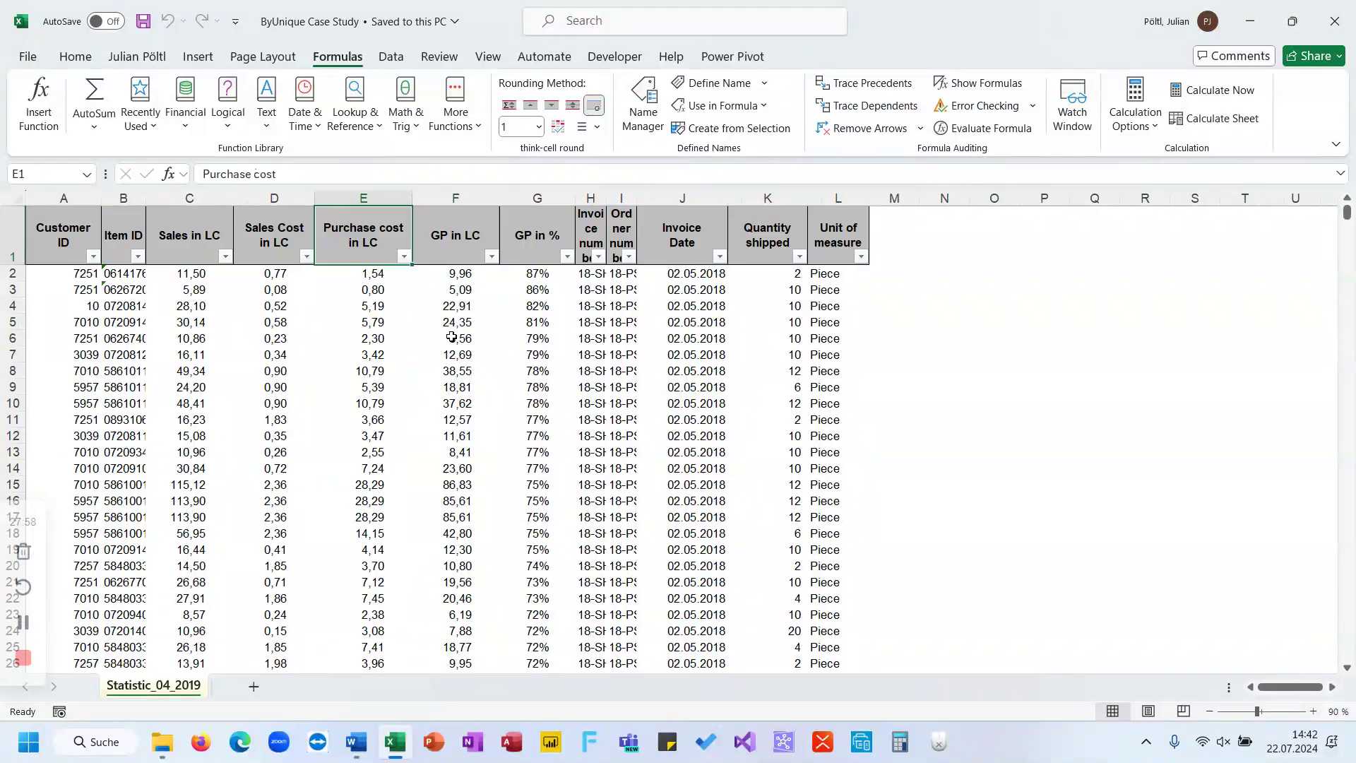
# Begin an L_ByUnique formula in cell M2 with the customer IDs in A2:A59570 as the criteria range
pyautogui.press('Down')
pyautogui.press('Right')
pyautogui.press('Right')
pyautogui.press('Right')
pyautogui.press('Right')
pyautogui.press('Right')
pyautogui.press('Right')
pyautogui.press('Right')
pyautogui.press('Right')
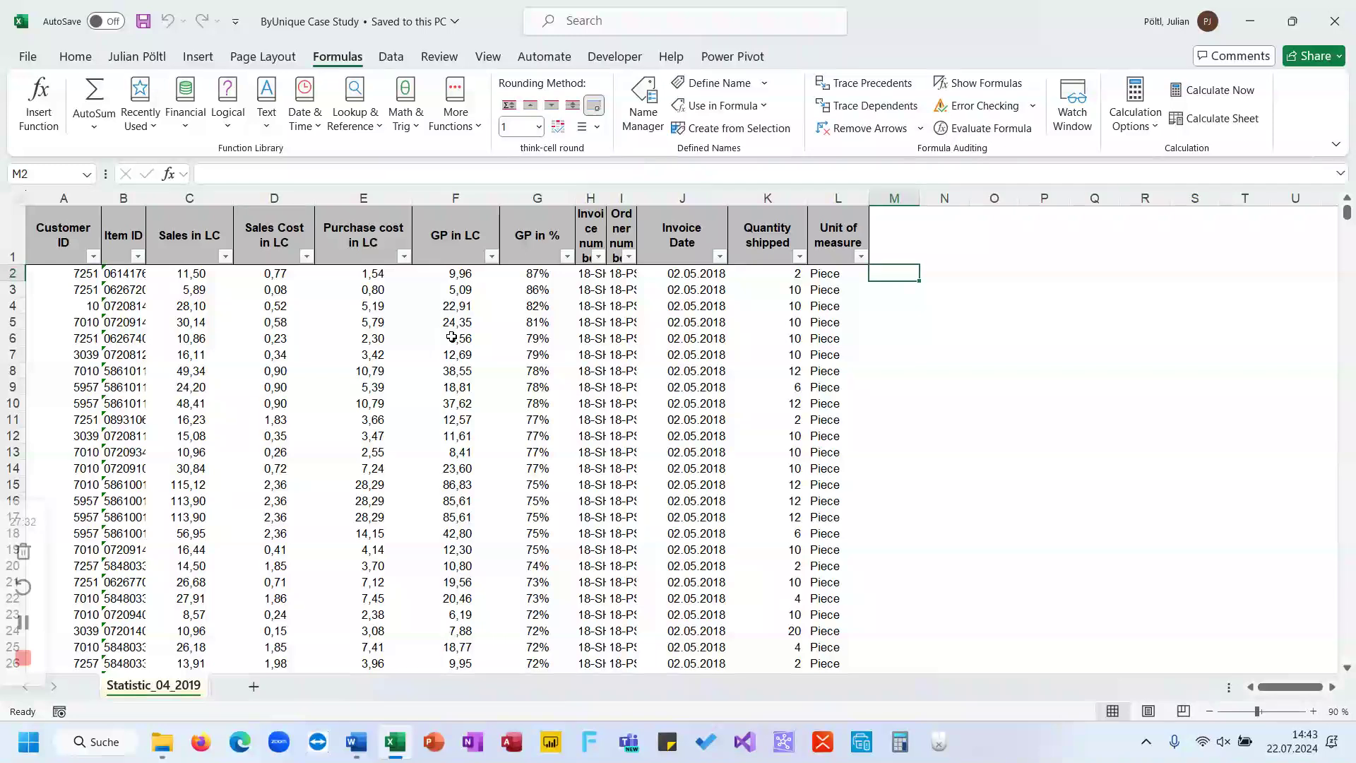
pyautogui.press('BackSpace')
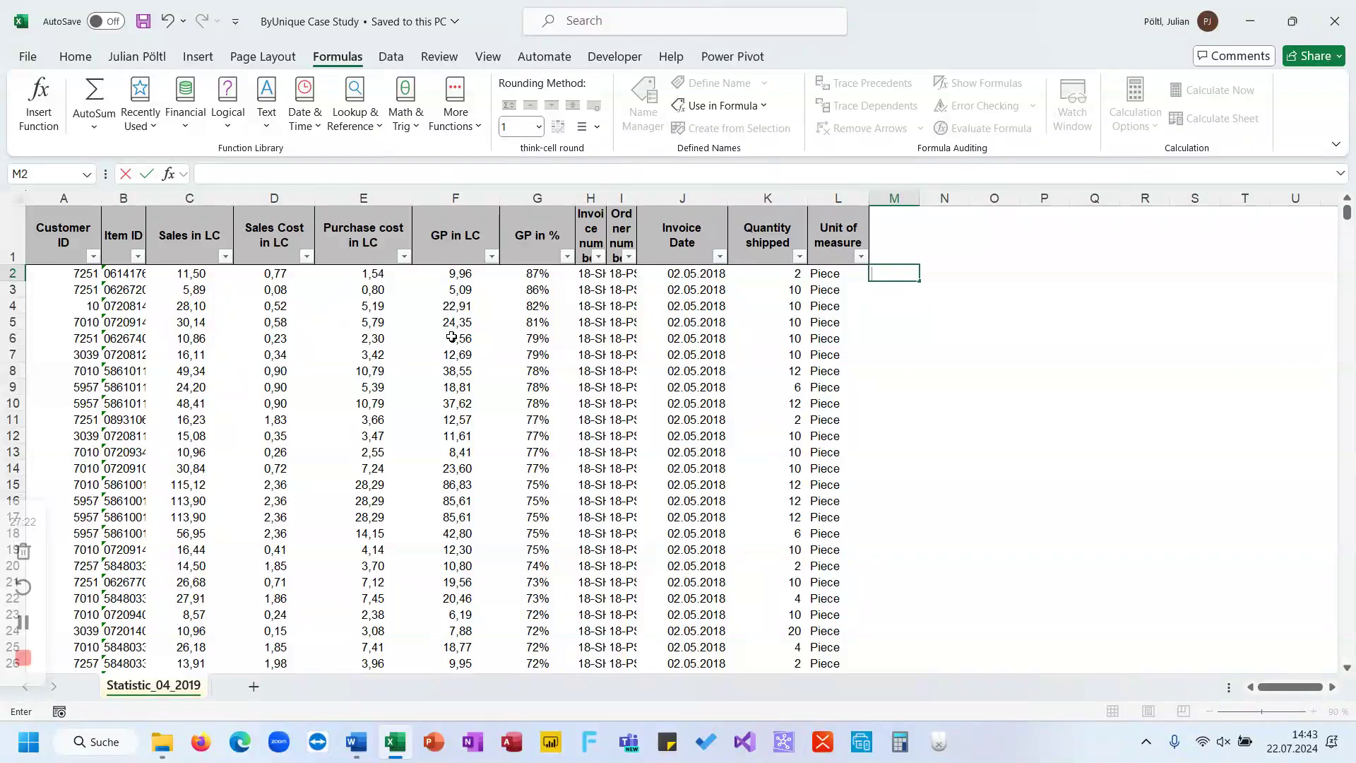
pyautogui.press('Escape')
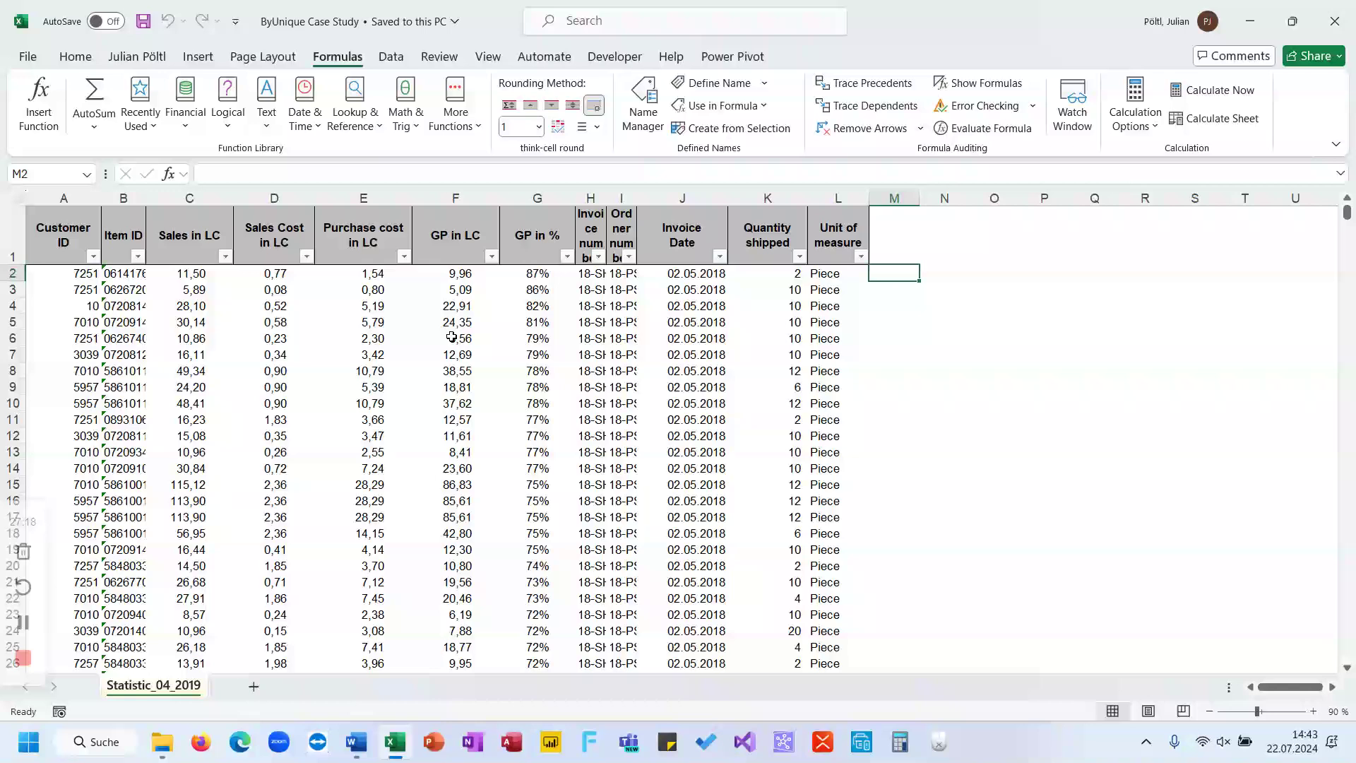
pyautogui.write('=byu')
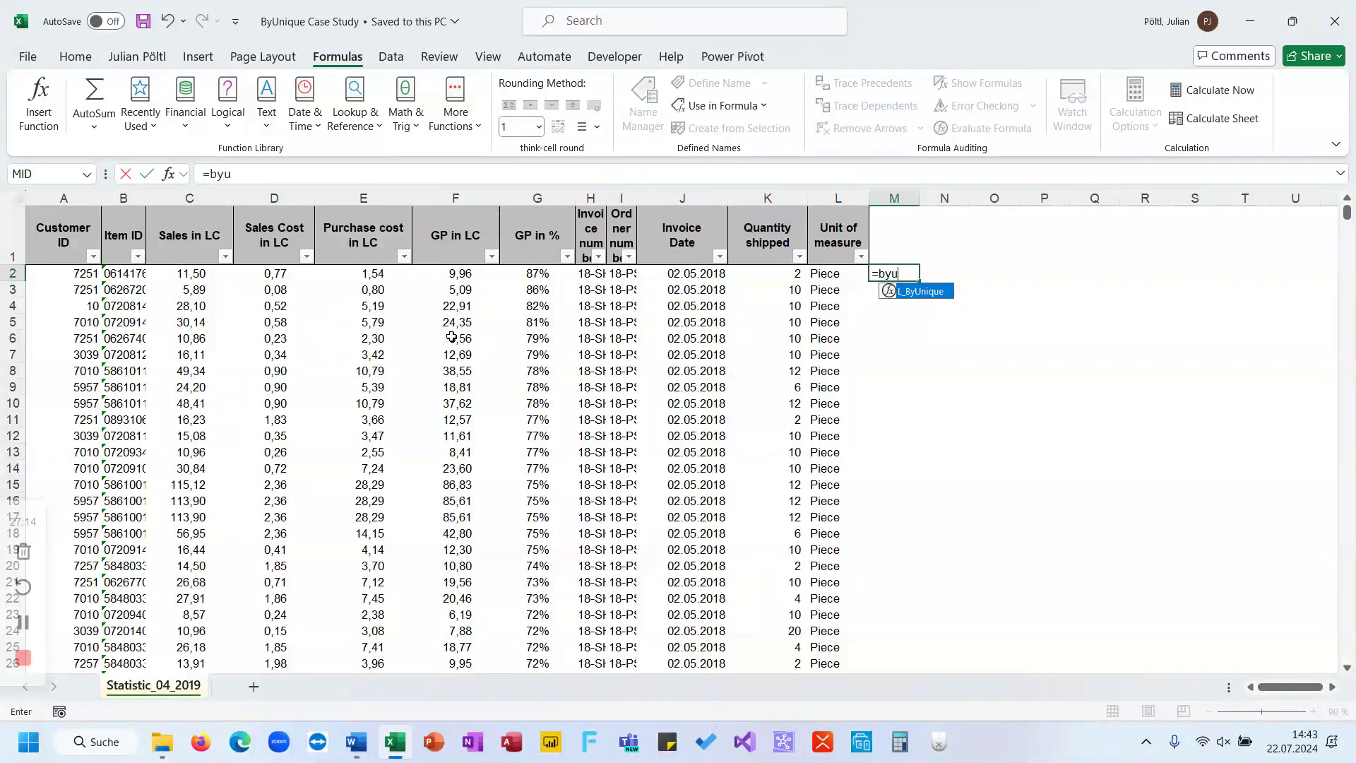
pyautogui.doubleClick(915, 296)
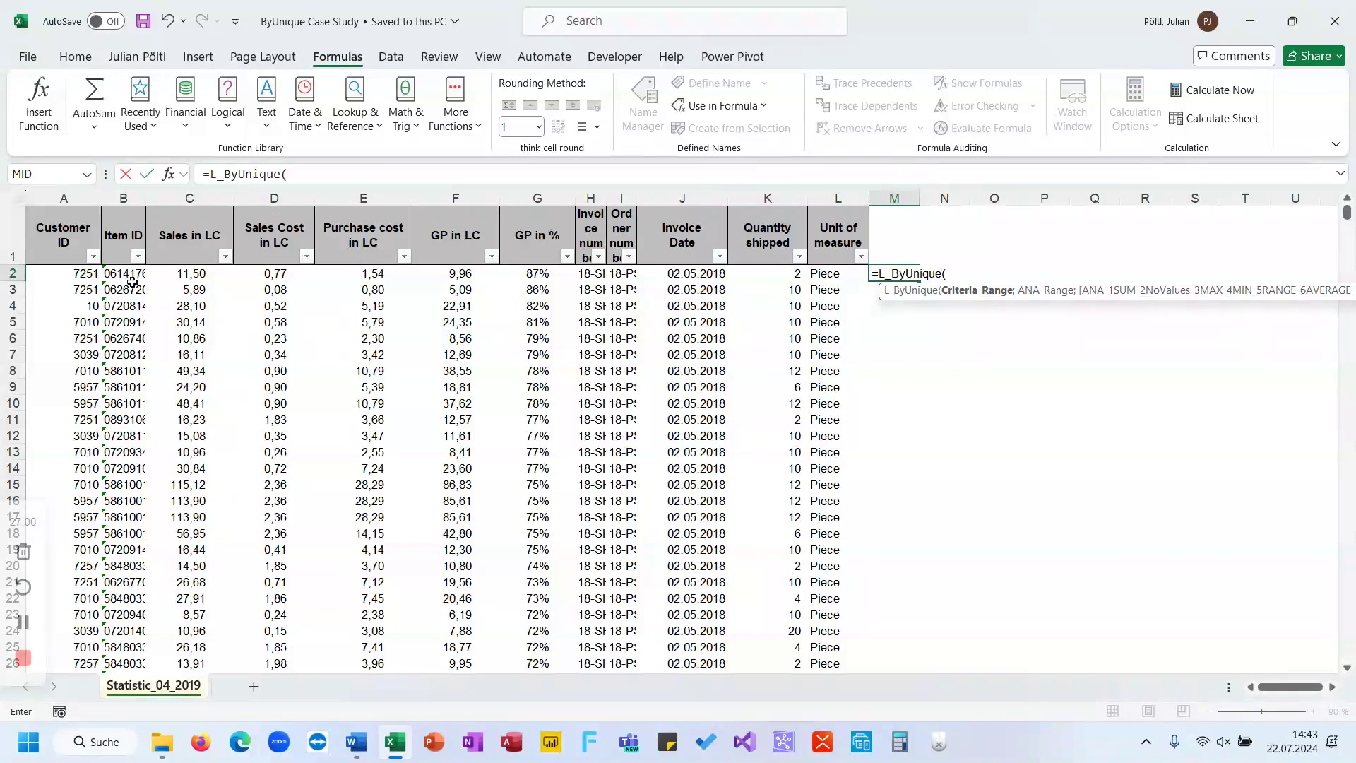
pyautogui.click(63, 275)
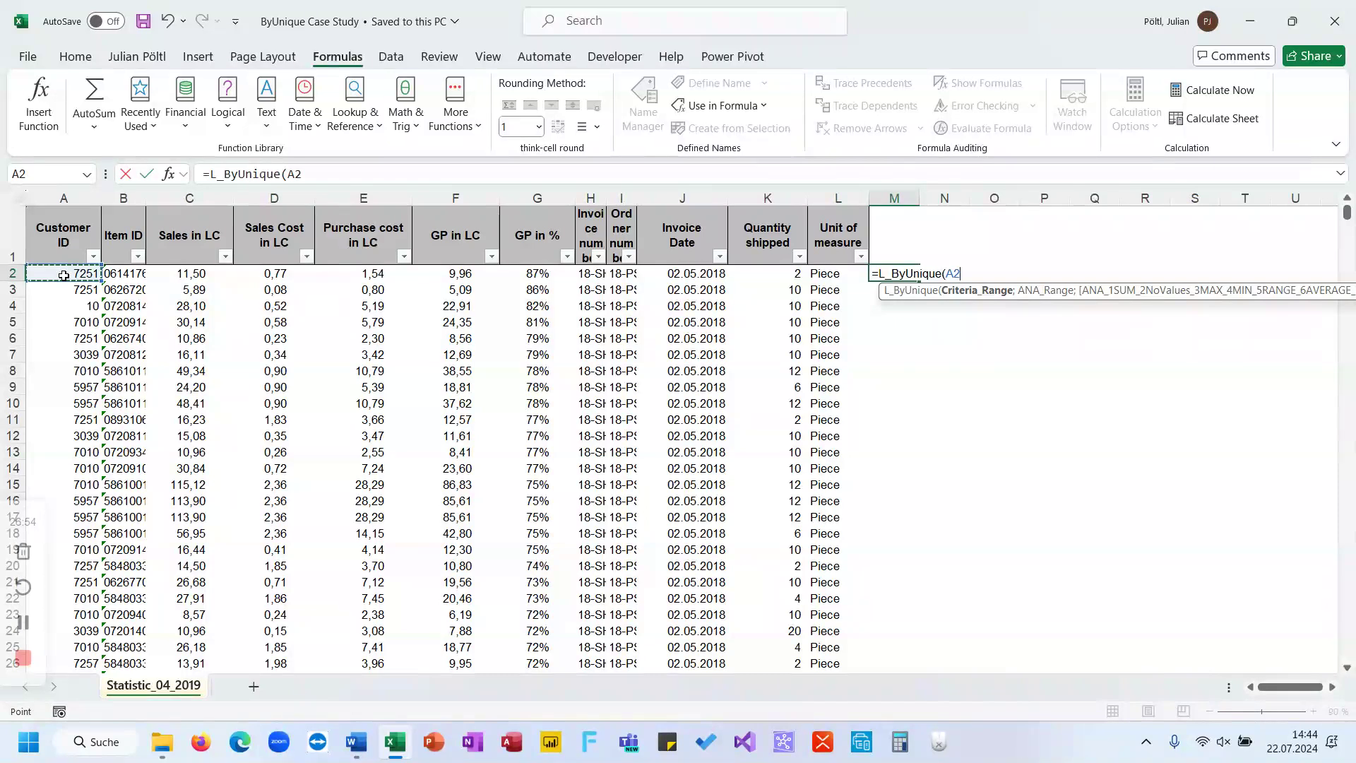
pyautogui.hotkey('ctrl', 'shift', 'Down')
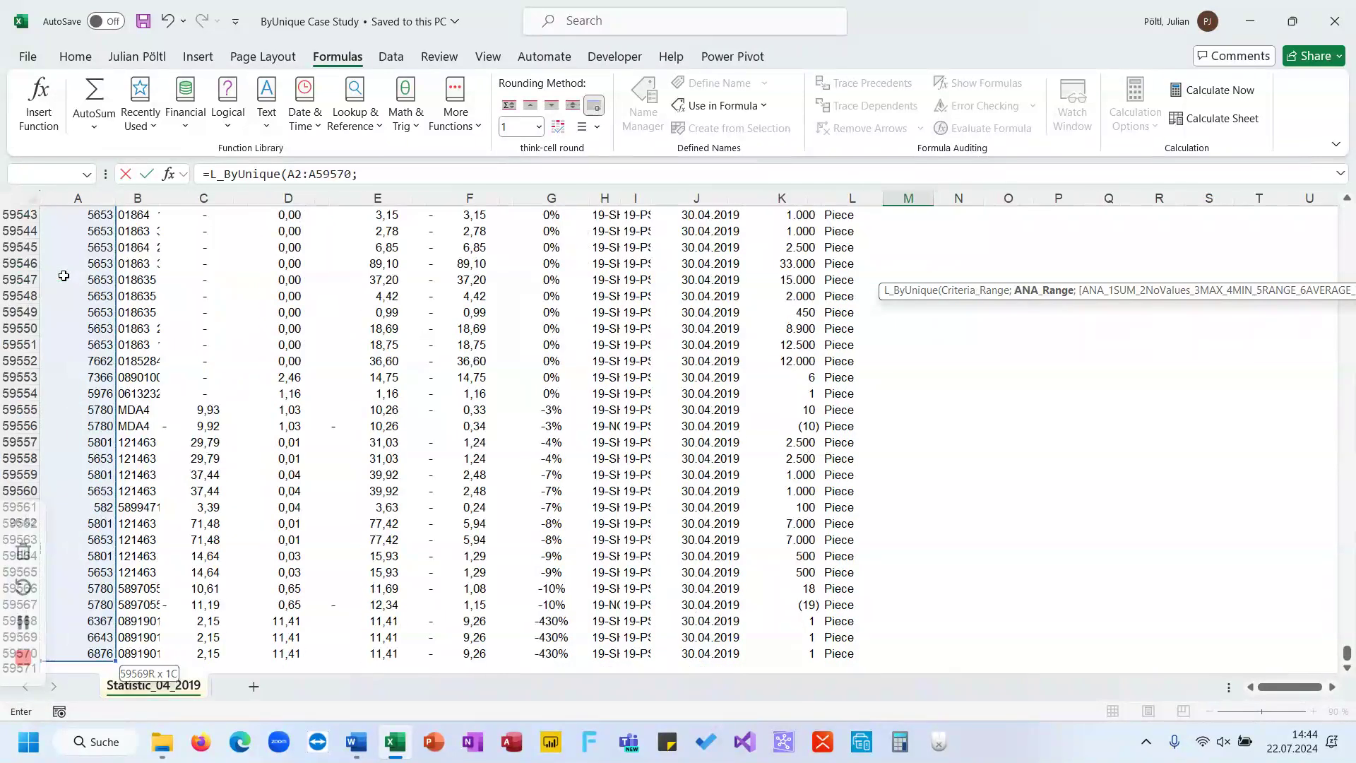
# Add the Sales in LC values in C2:C59570 as the formula's analysis range and enter the formula
pyautogui.write(';')
pyautogui.press('Left')
pyautogui.press('Left')
pyautogui.press('Left')
pyautogui.press('Left')
pyautogui.press('Left')
pyautogui.press('Left')
pyautogui.press('Left')
pyautogui.press('Left')
pyautogui.press('Left')
pyautogui.press('Left')
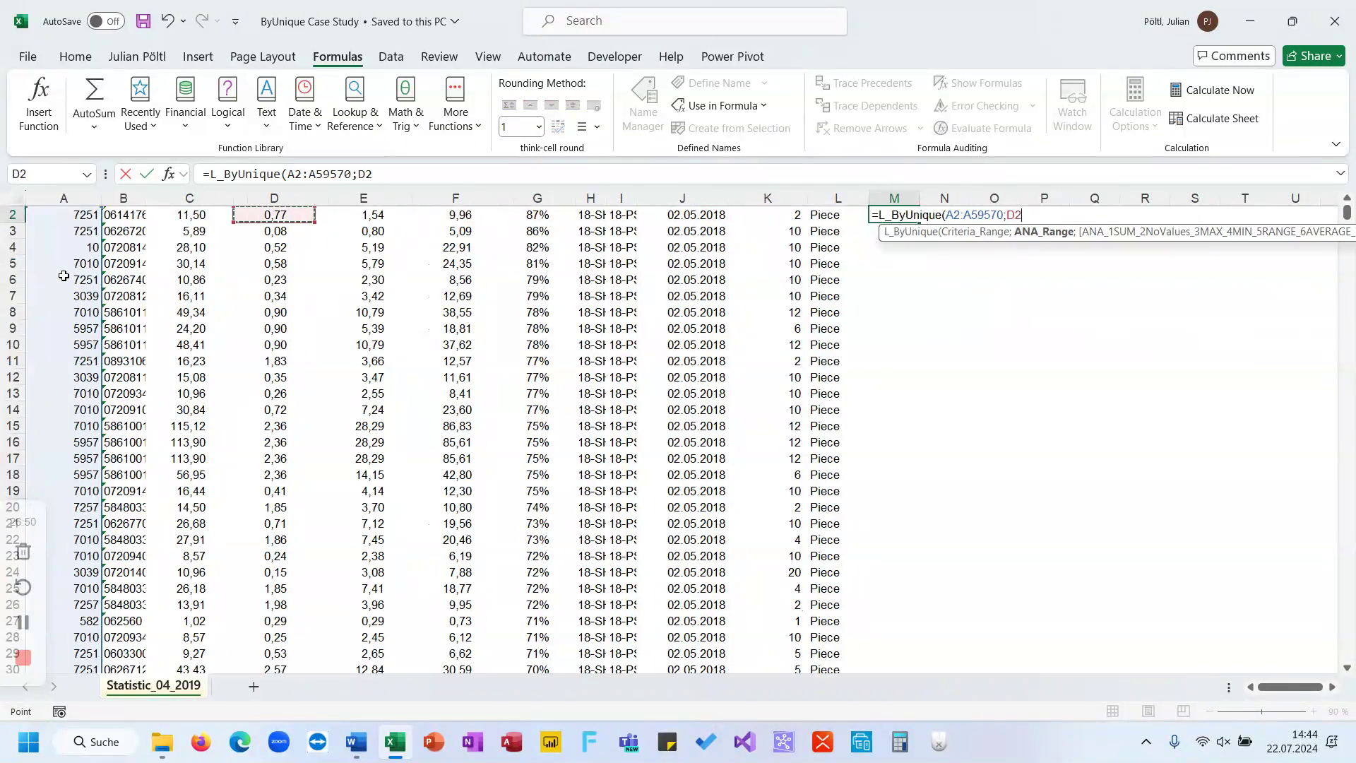
pyautogui.scroll(1, 64, 275)
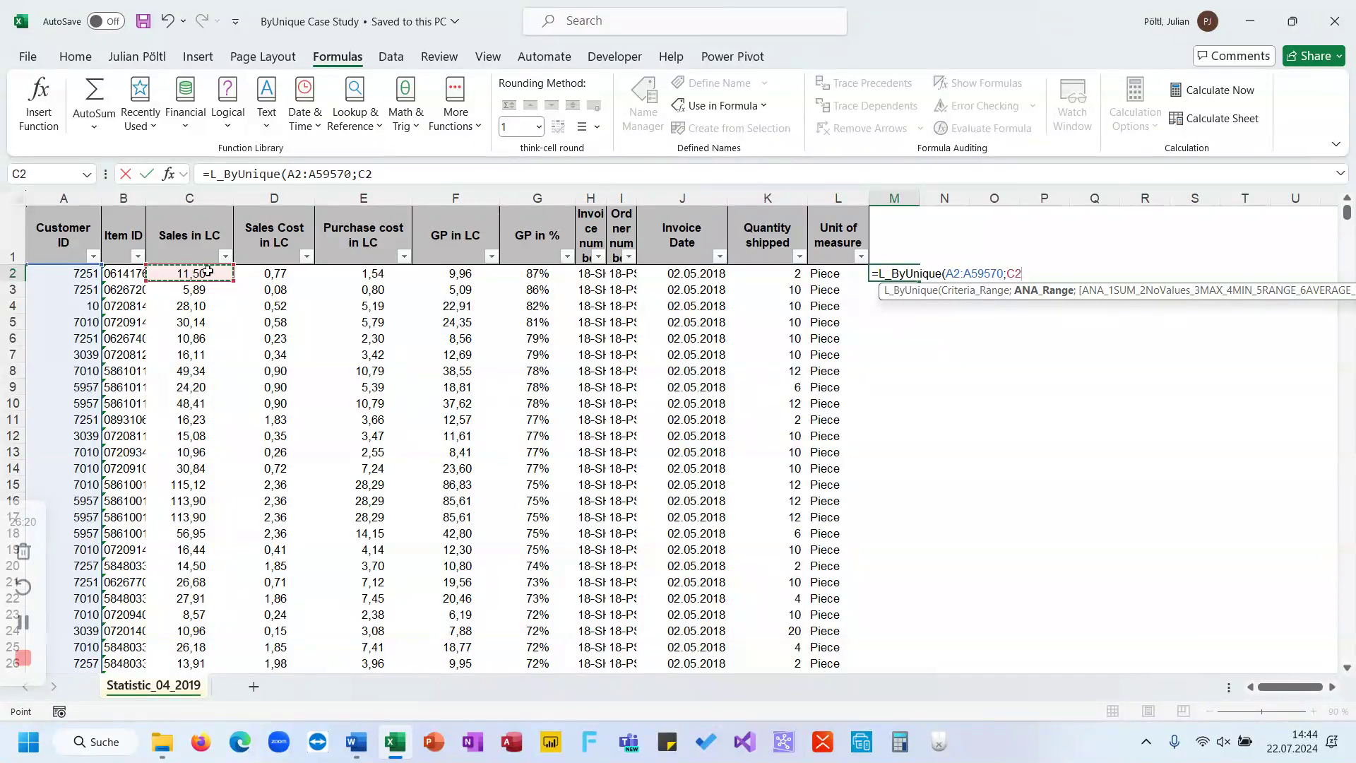
pyautogui.hotkey('ctrl', 'shift', 'Down')
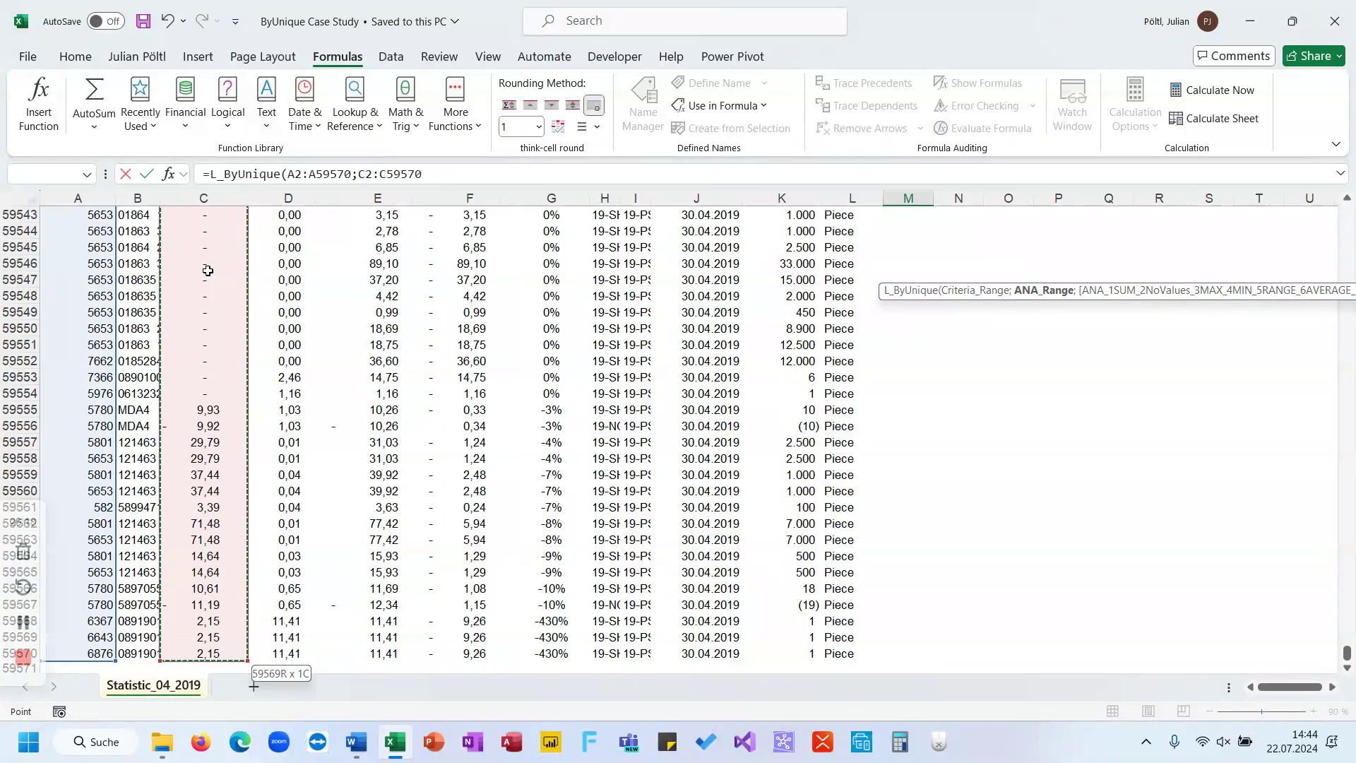
pyautogui.write(')')
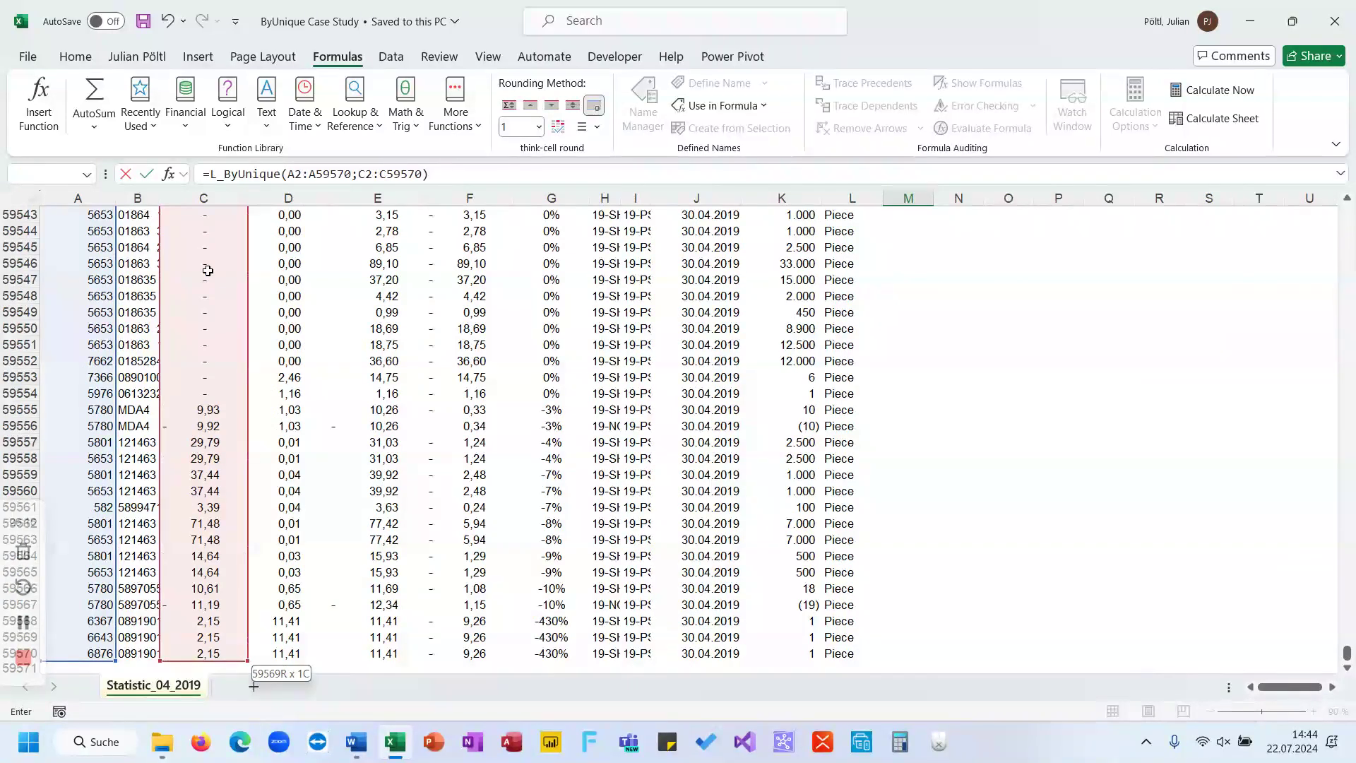
pyautogui.hotkey('ctrl', 'Return')
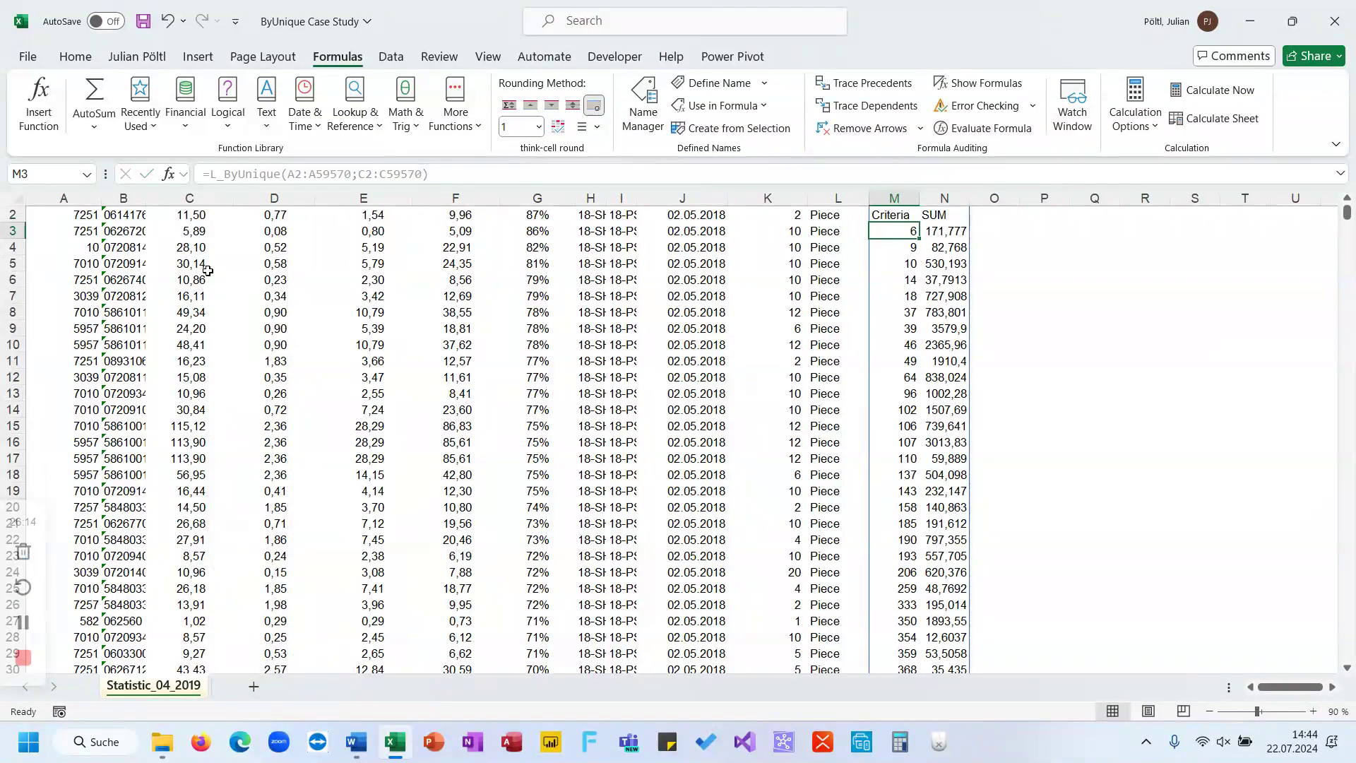
# Extend the L_ByUnique formula in M2 with the third argument 1 for SUM
pyautogui.press('Up')
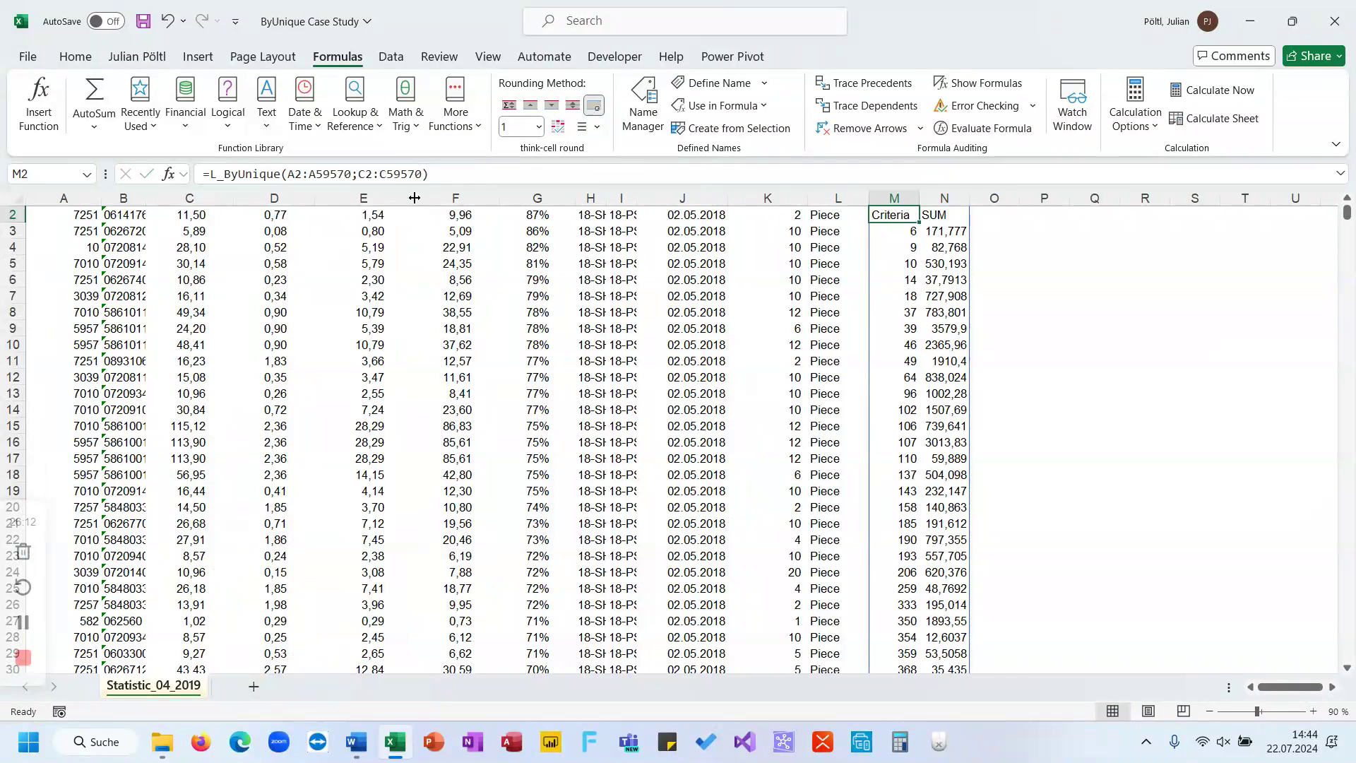
pyautogui.press('F2')
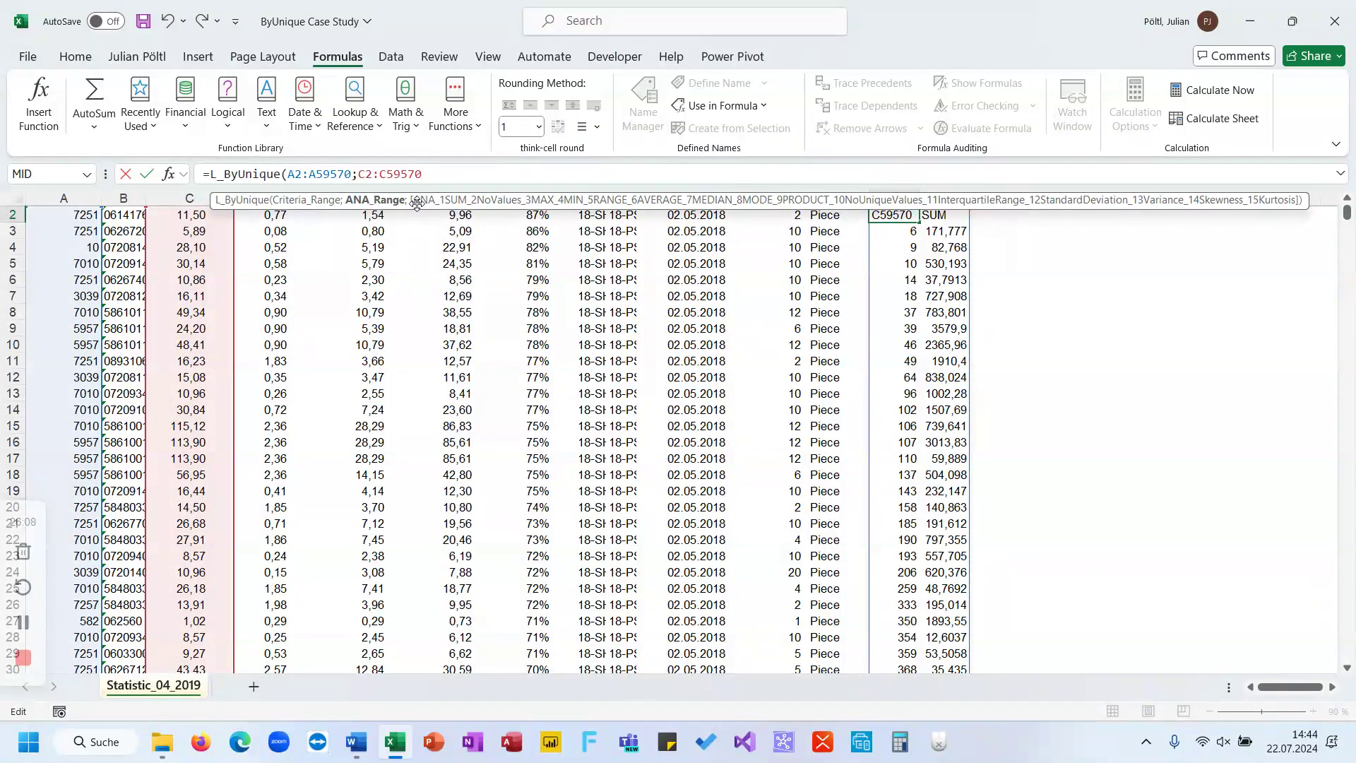
pyautogui.press('Return')
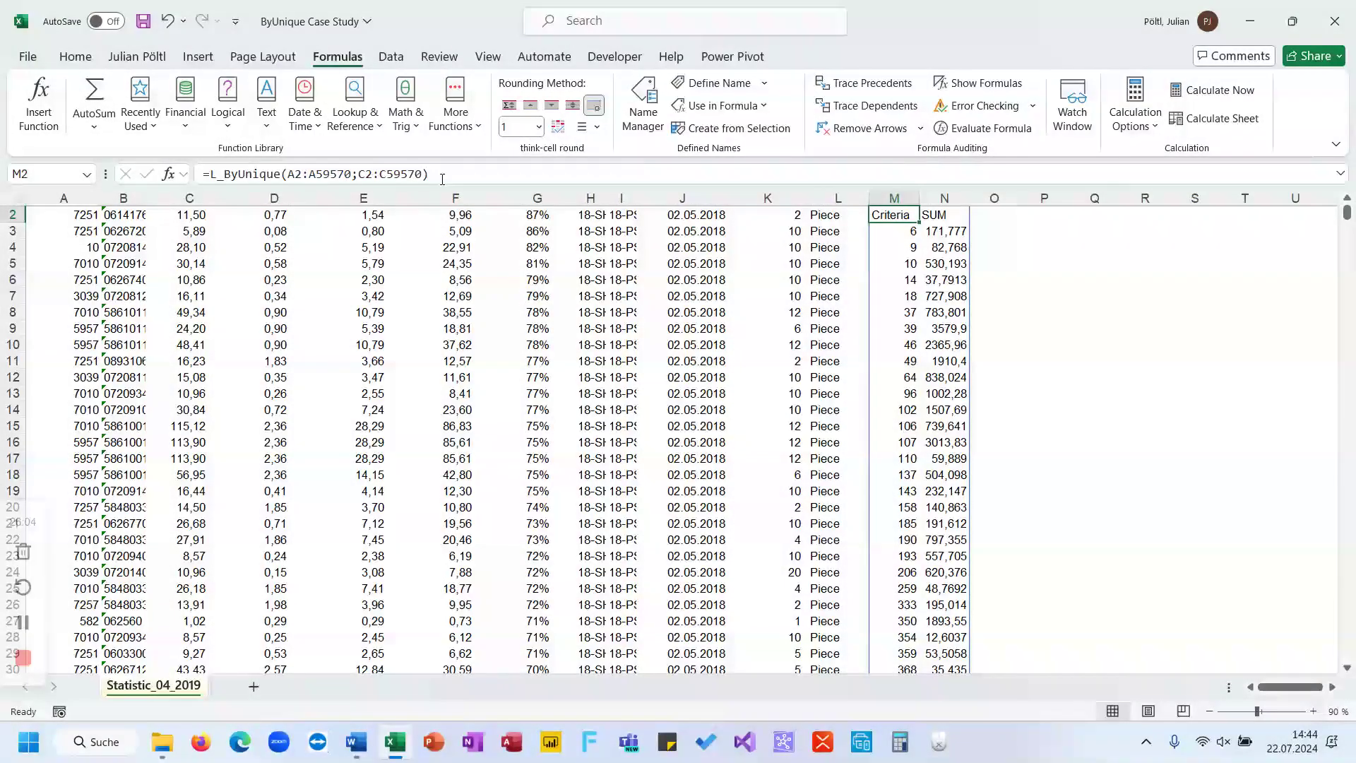
pyautogui.click(442, 174)
pyautogui.press('BackSpace')
pyautogui.write(';')
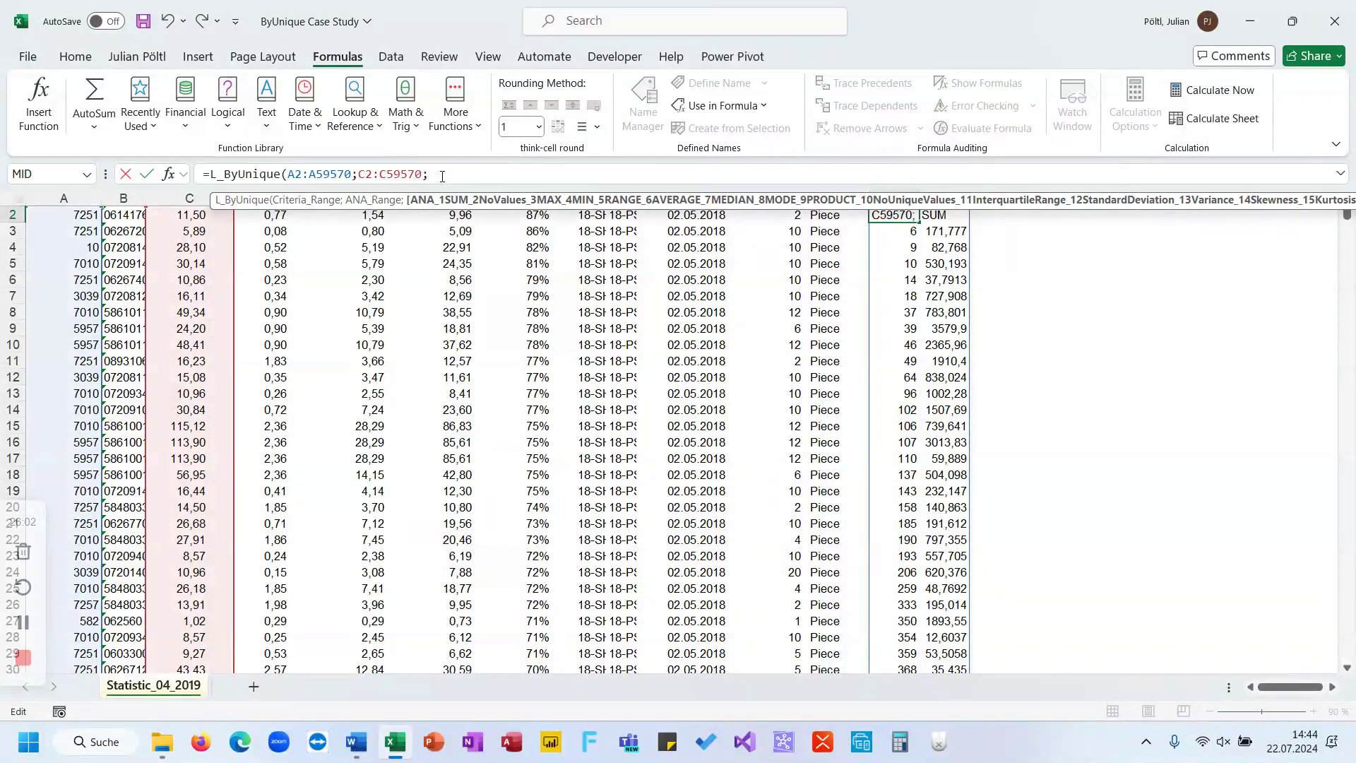
pyautogui.press('BackSpace')
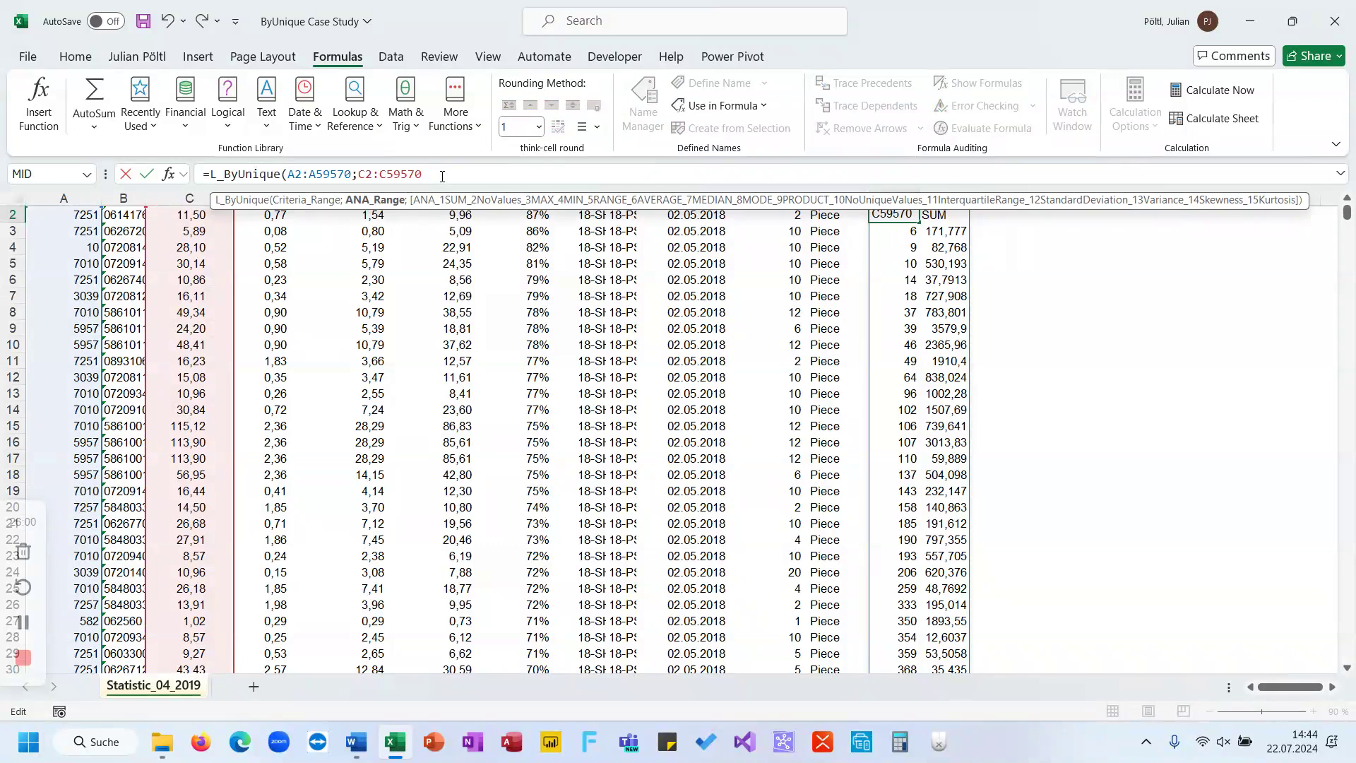
pyautogui.write(';1')
pyautogui.press('Return')
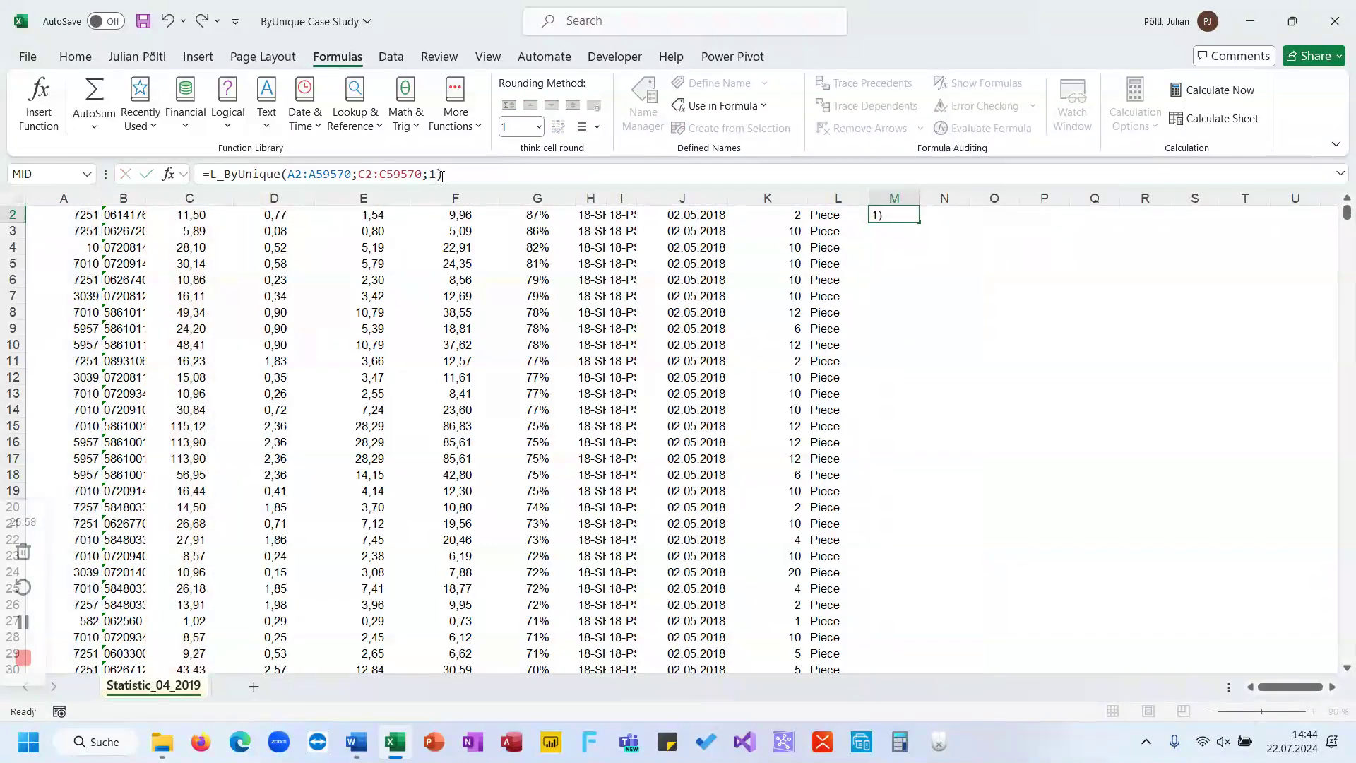
# Look through the list of unique customers and their sales sums in columns M and N
pyautogui.press('Up')
pyautogui.press('Down')
pyautogui.hotkey('ctrl', 'Down')
pyautogui.hotkey('ctrl', 'Up')
pyautogui.moveTo(908, 235); pyautogui.dragTo(907, 469)
pyautogui.click(911, 235)
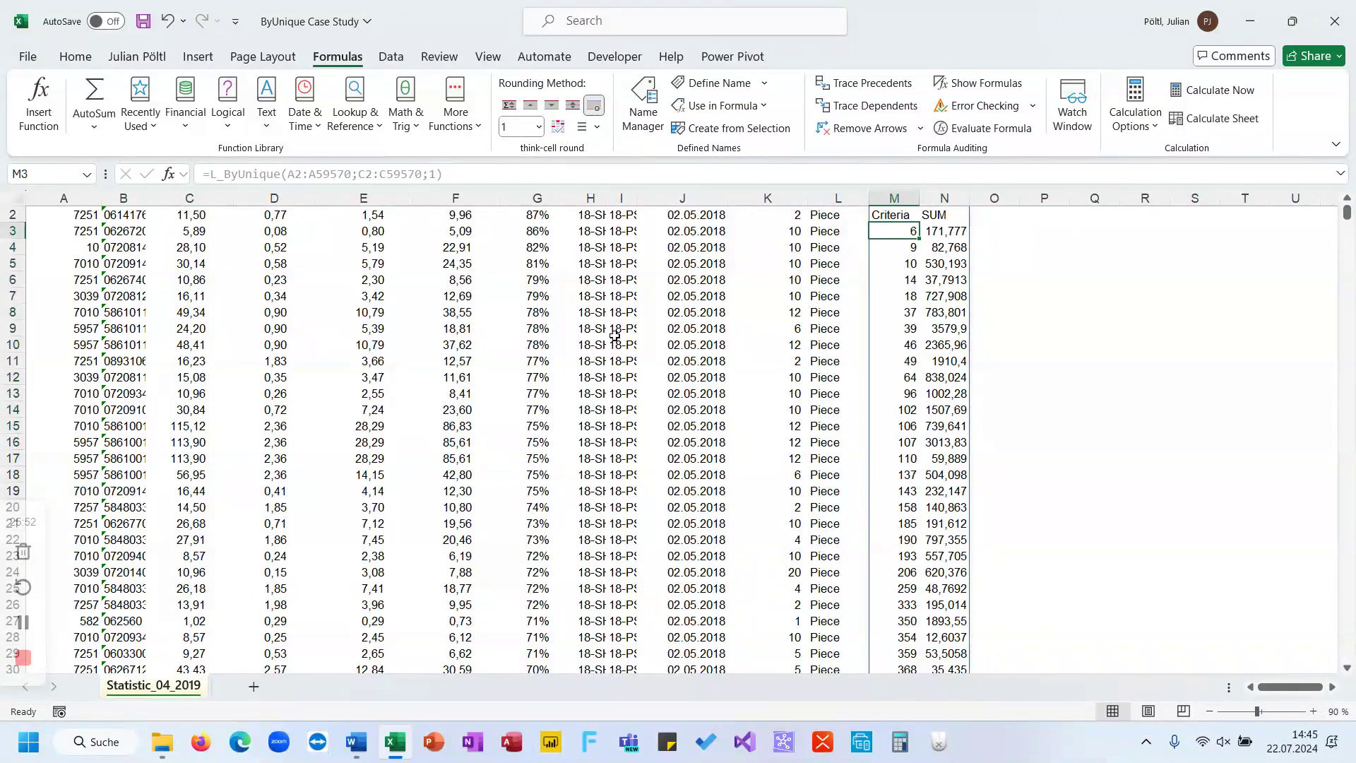
pyautogui.scroll(1, 251, 329)
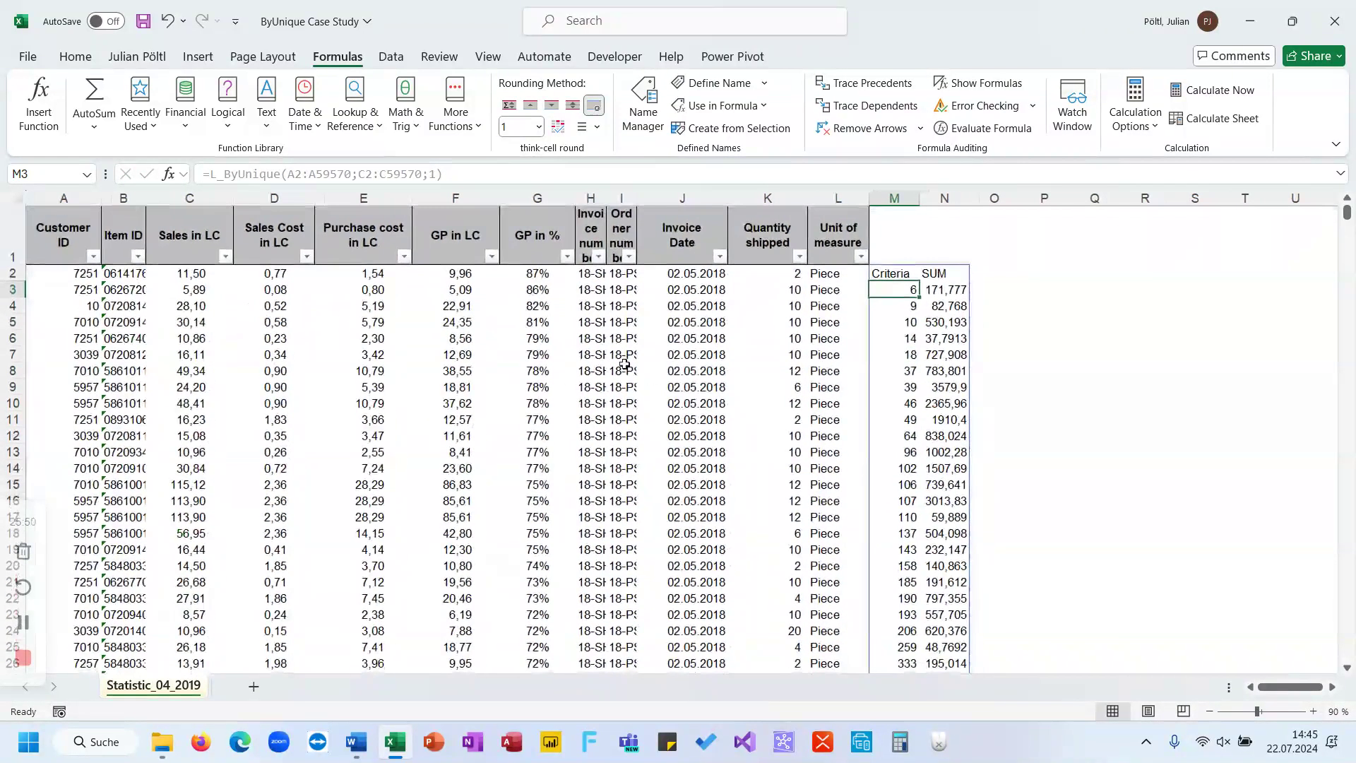
# Try to filter the Customer ID column by searching for the ID in cell M13, and clear that filter
pyautogui.click(914, 452)
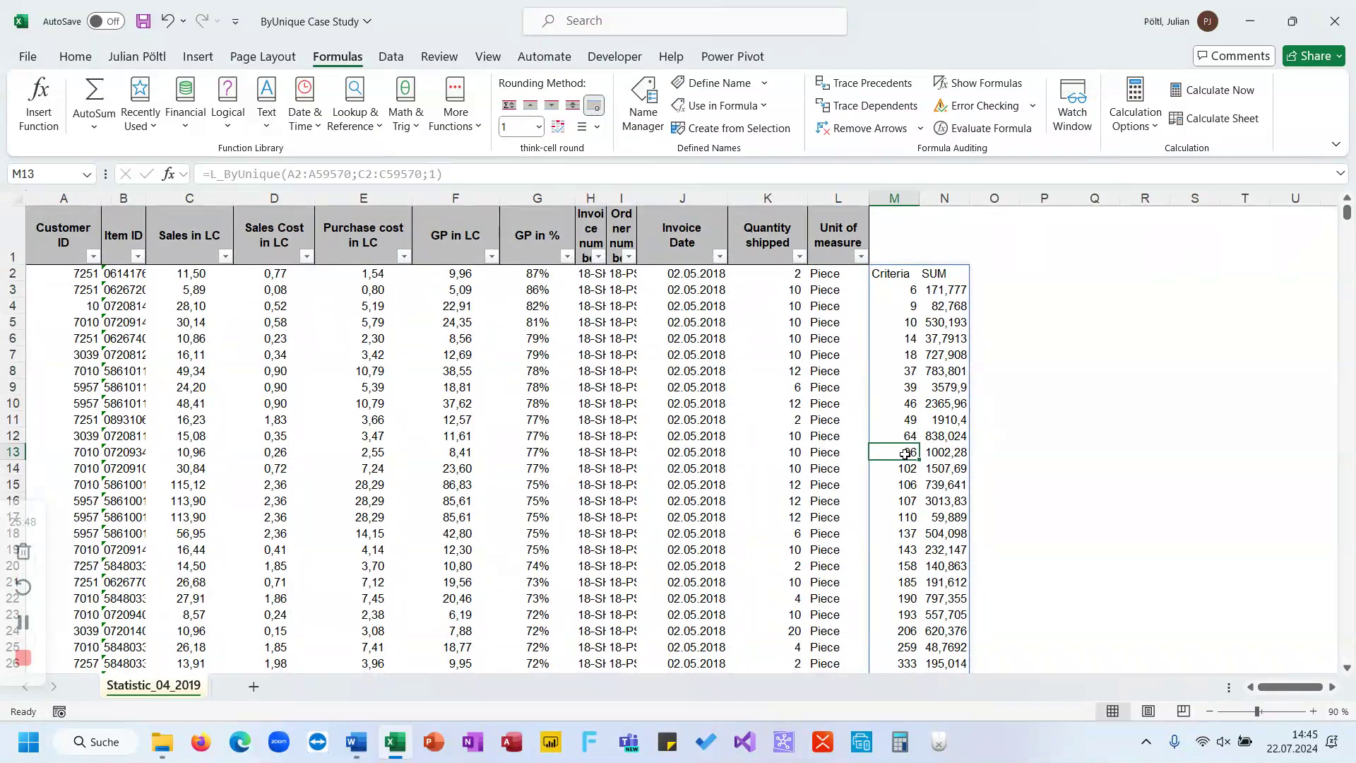
pyautogui.click(94, 256)
pyautogui.click(82, 459)
pyautogui.write('96')
pyautogui.press('Return')
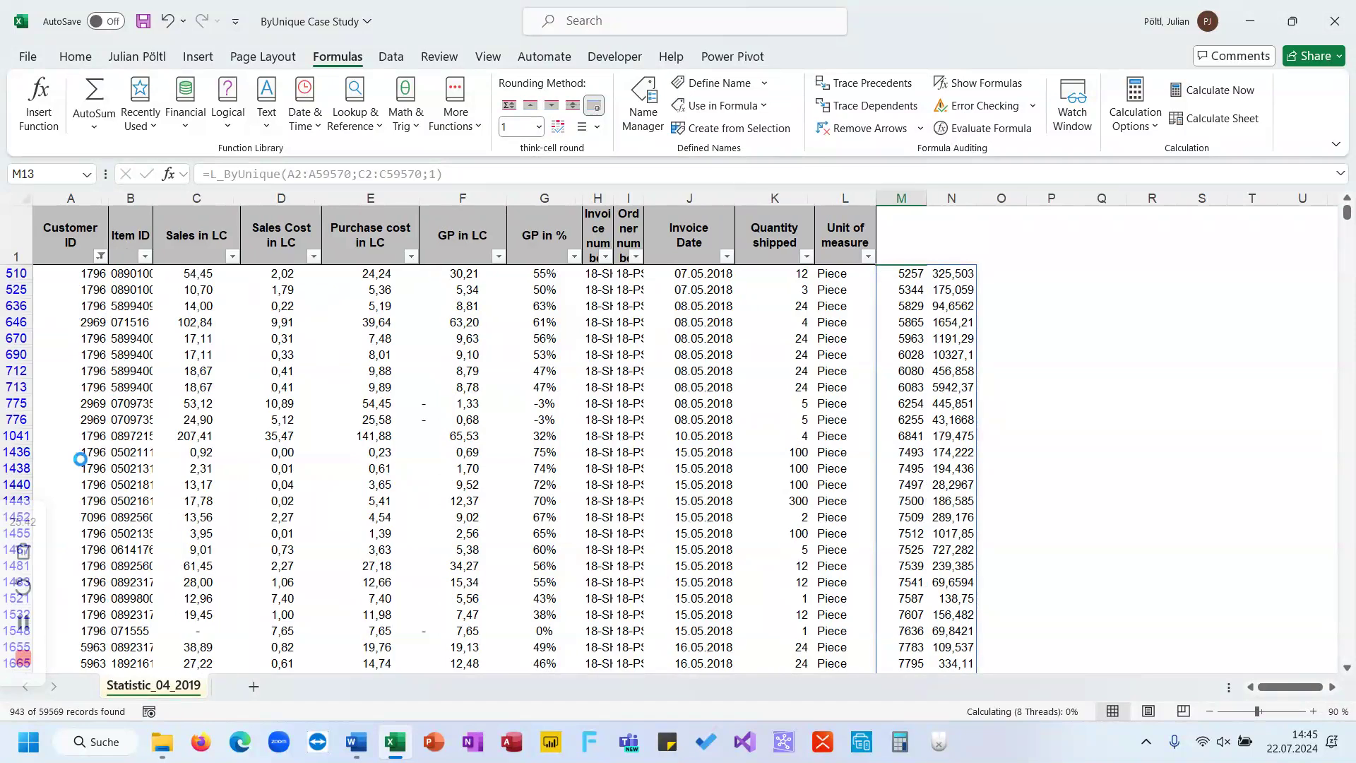
pyautogui.click(201, 276)
pyautogui.scroll(-10, 222, 496)
pyautogui.scroll(10, 222, 497)
pyautogui.click(100, 255)
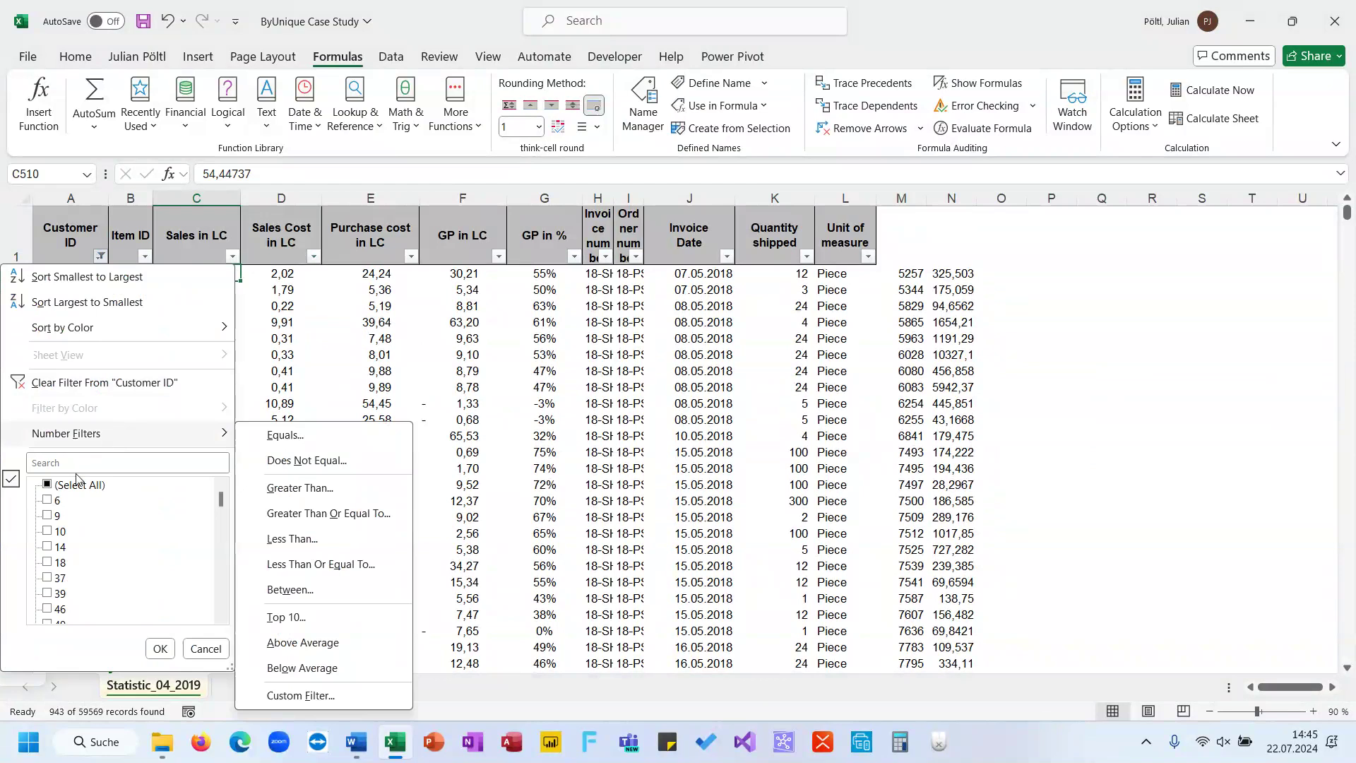
pyautogui.click(104, 382)
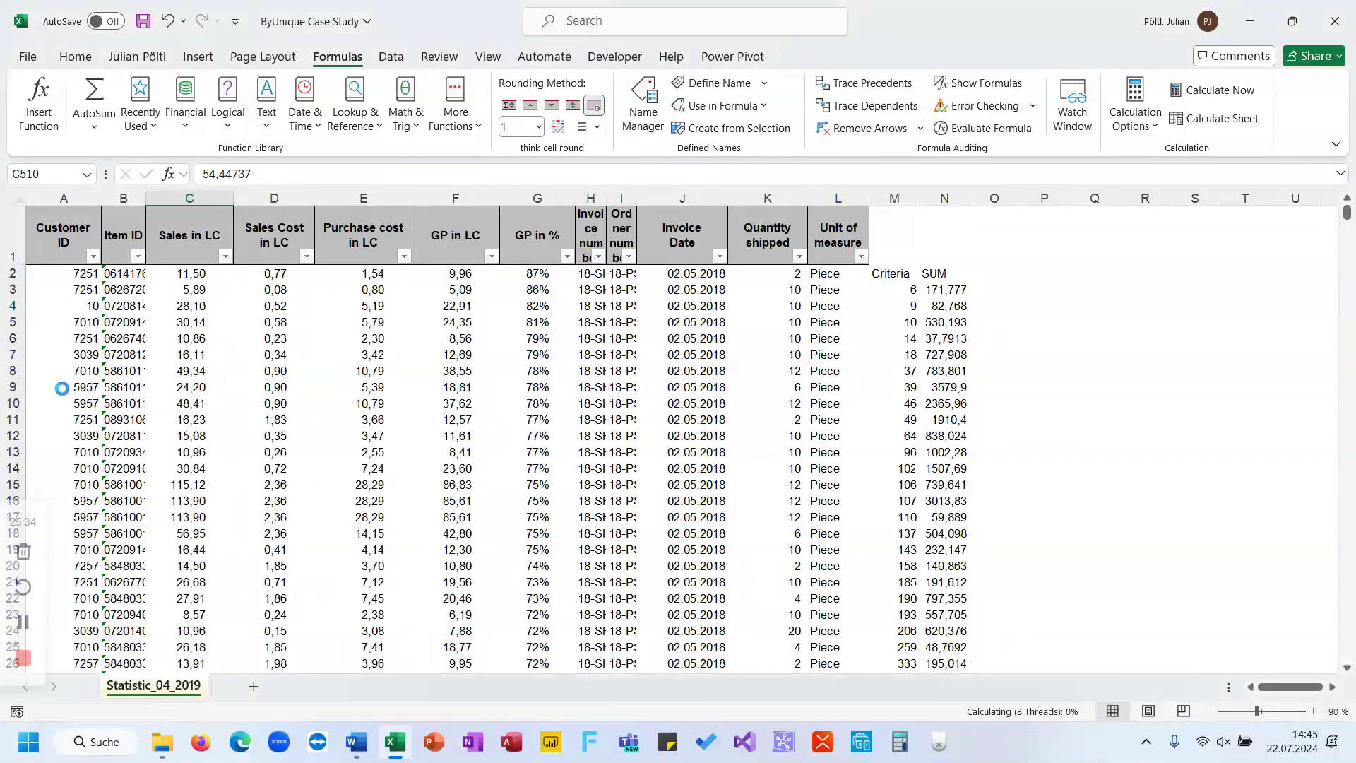
# Filter the Customer ID column to show only the exact ID listed in cell M13
pyautogui.click(91, 277)
pyautogui.click(92, 255)
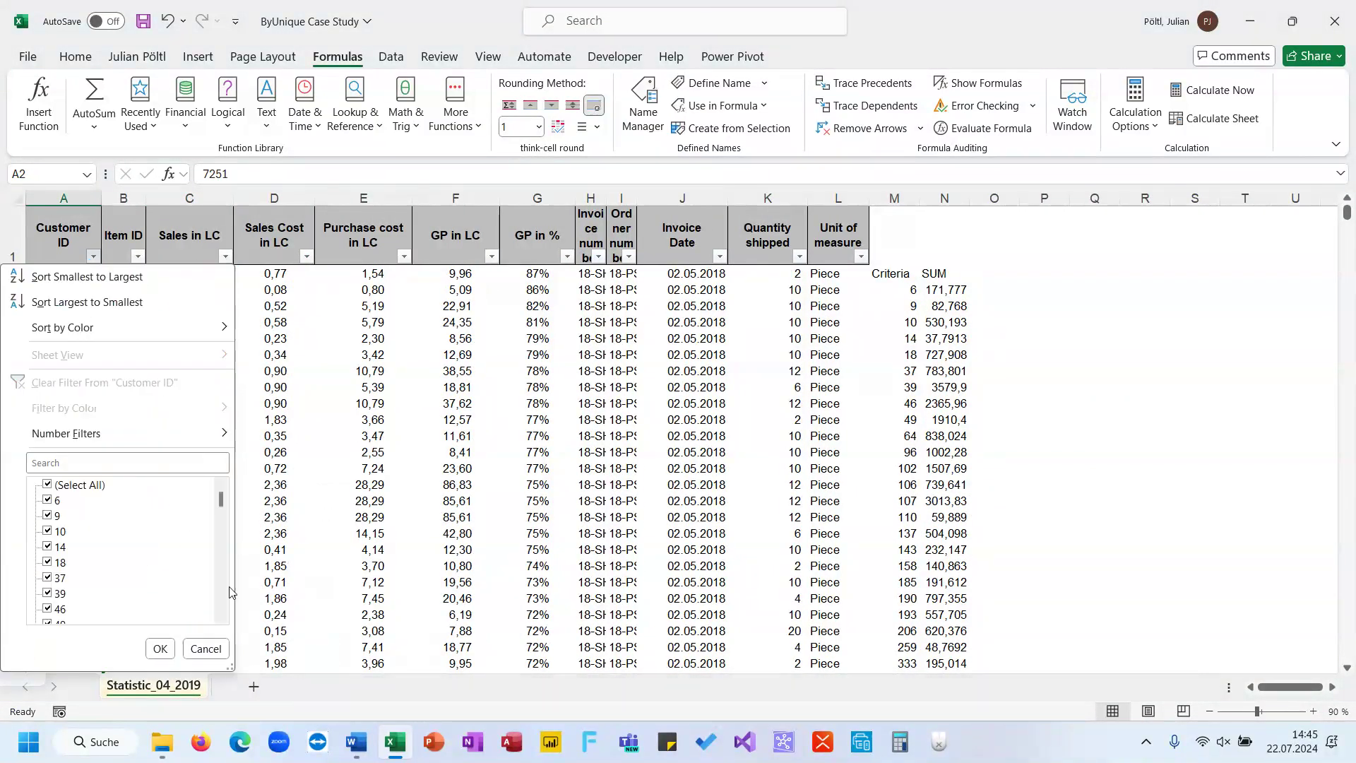
pyautogui.click(49, 486)
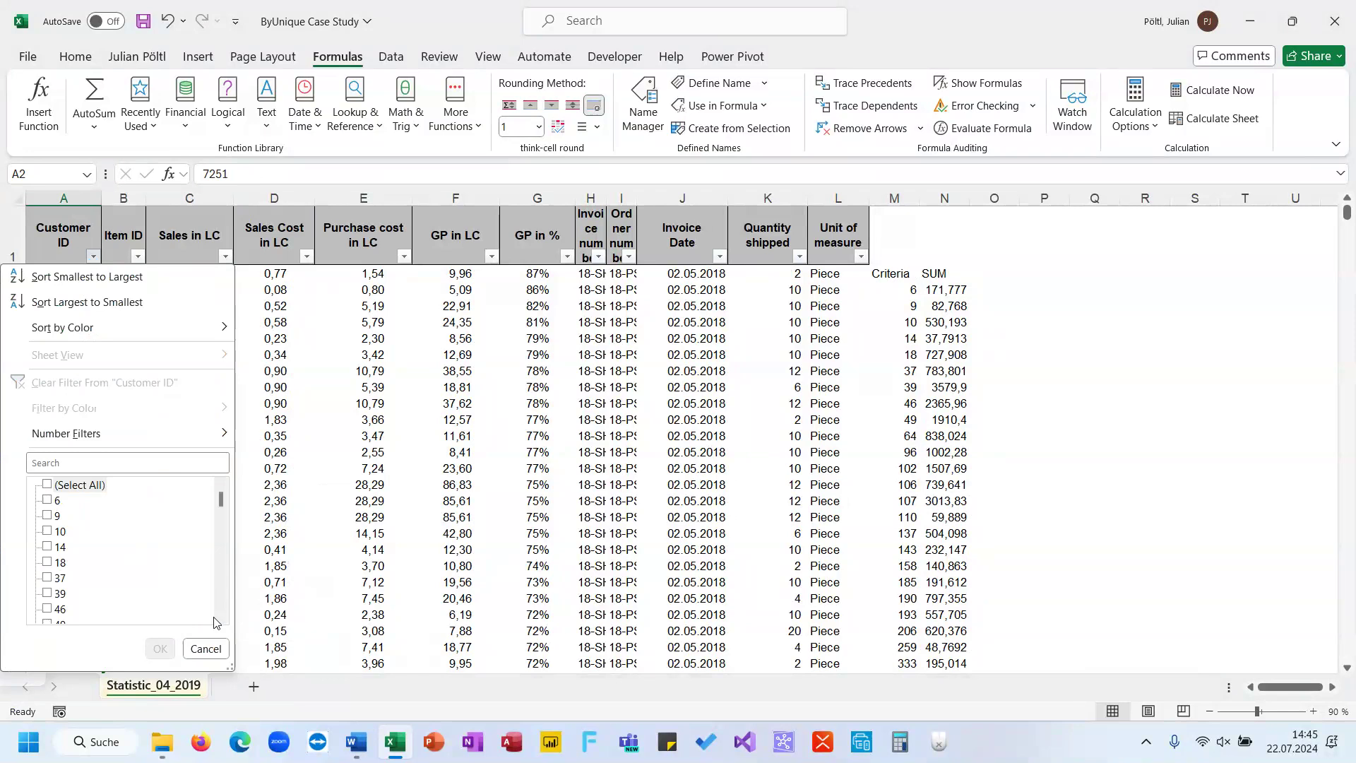
pyautogui.scroll(-3, 142, 586)
pyautogui.click(61, 549)
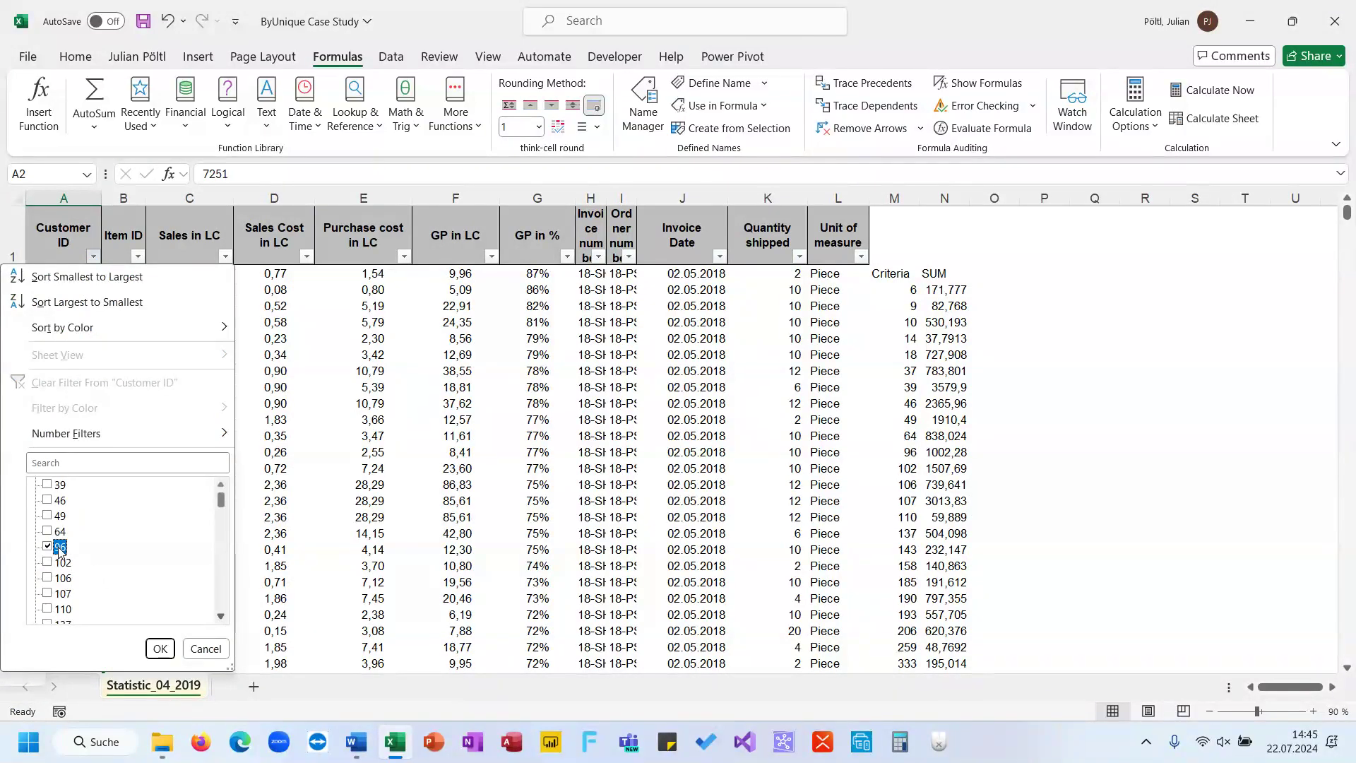
pyautogui.click(160, 648)
# Select the Sales in LC column of the filtered records and check its sum
pyautogui.scroll(-15, 237, 378)
pyautogui.scroll(18, 236, 378)
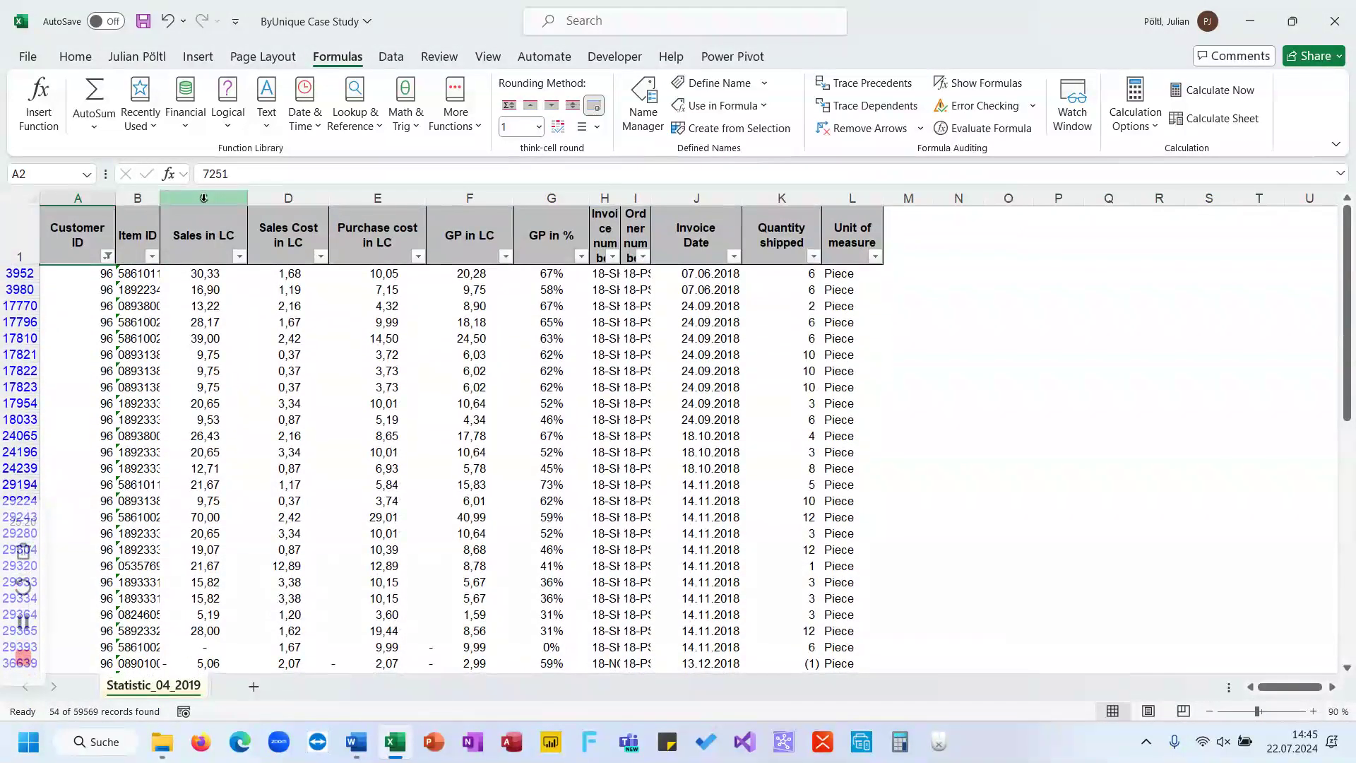
pyautogui.click(204, 199)
pyautogui.scroll(-2, 219, 397)
pyautogui.scroll(1, 219, 397)
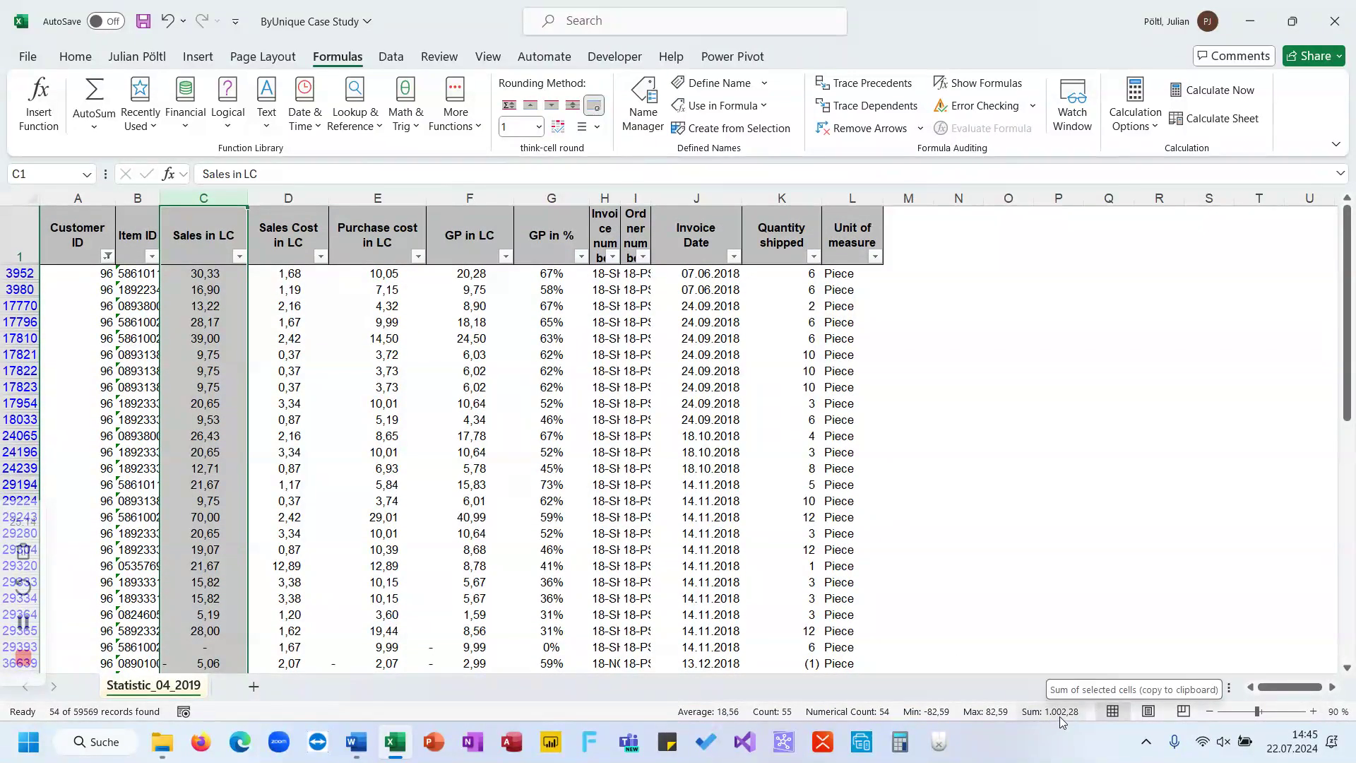
# Clear the Customer ID filter and select cell N13 to compare its sum with the filtered total
pyautogui.click(106, 256)
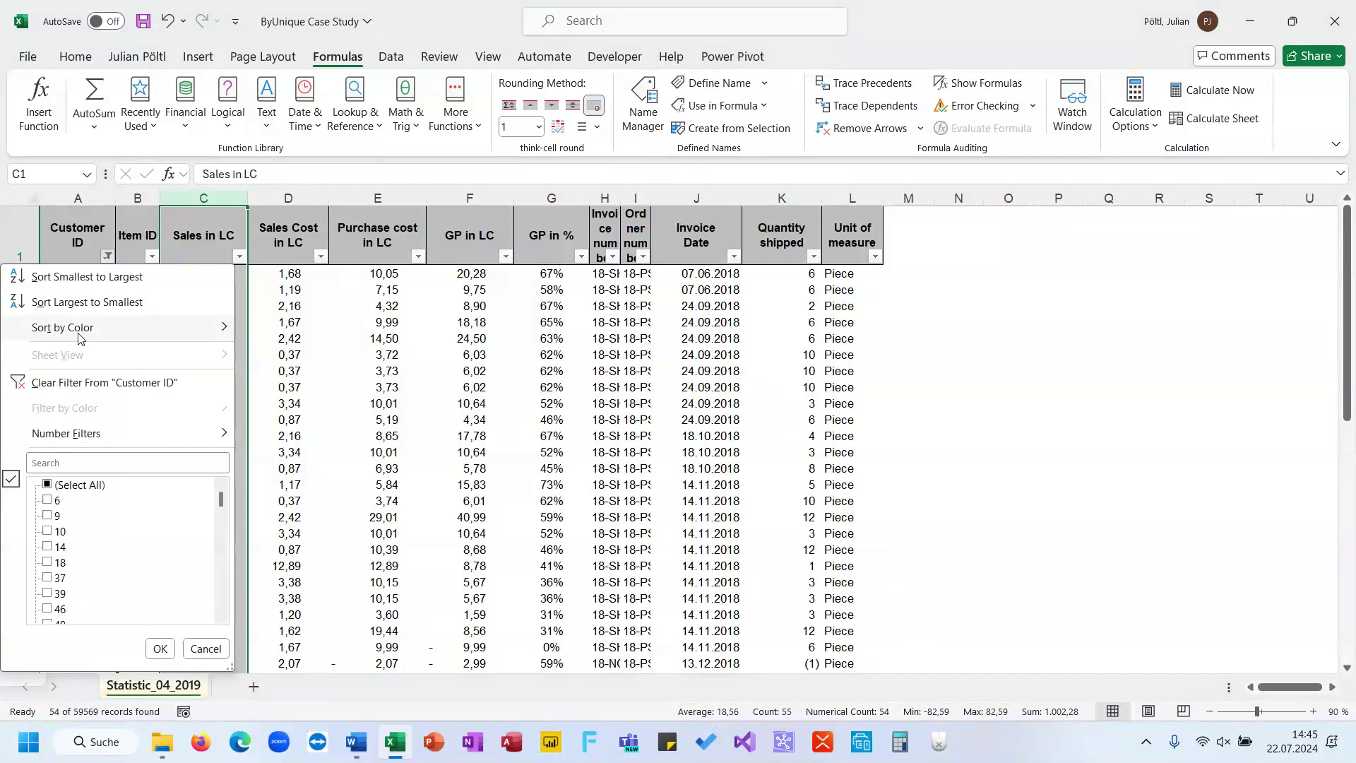
pyautogui.click(78, 382)
pyautogui.click(964, 372)
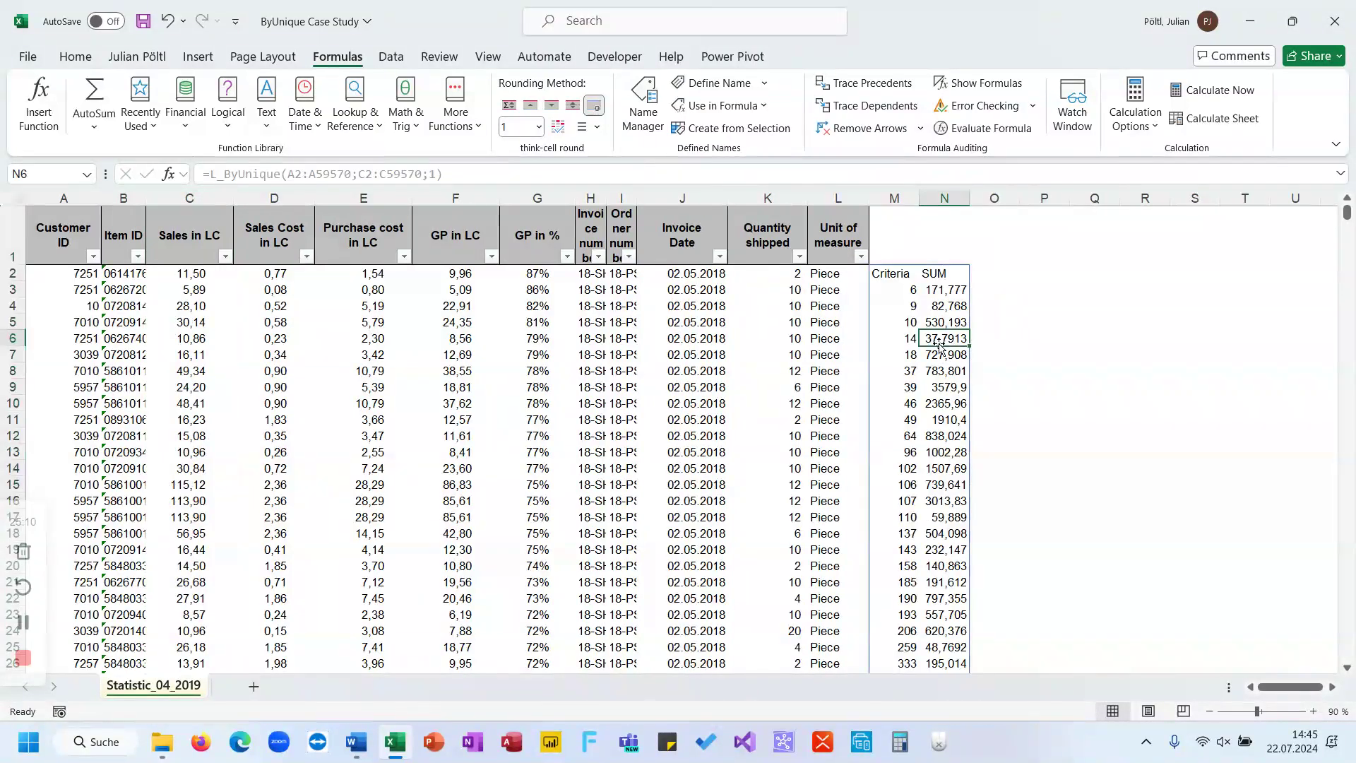
pyautogui.click(944, 451)
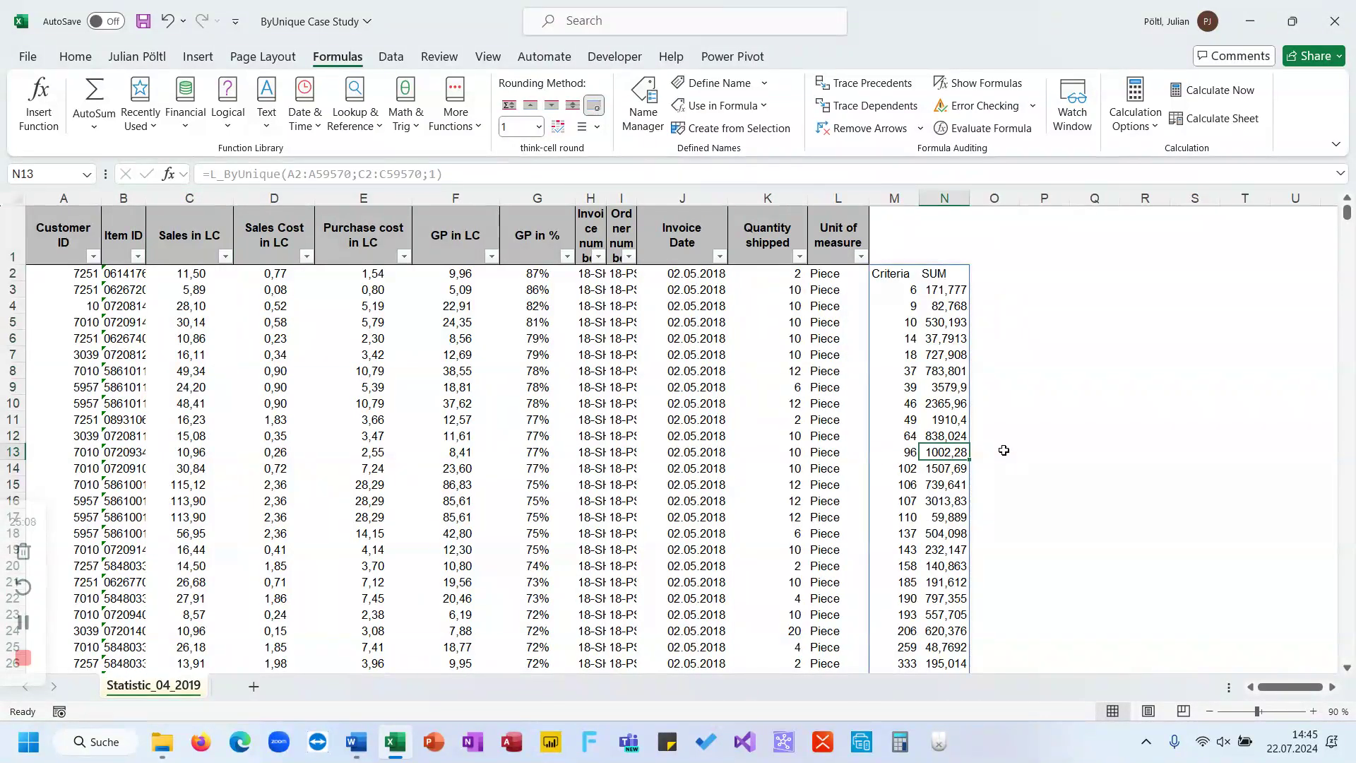
# Review the L_ByUnique formula in M2 together with its Customer ID and Sales in LC source ranges and the resulting sums
pyautogui.click(890, 273)
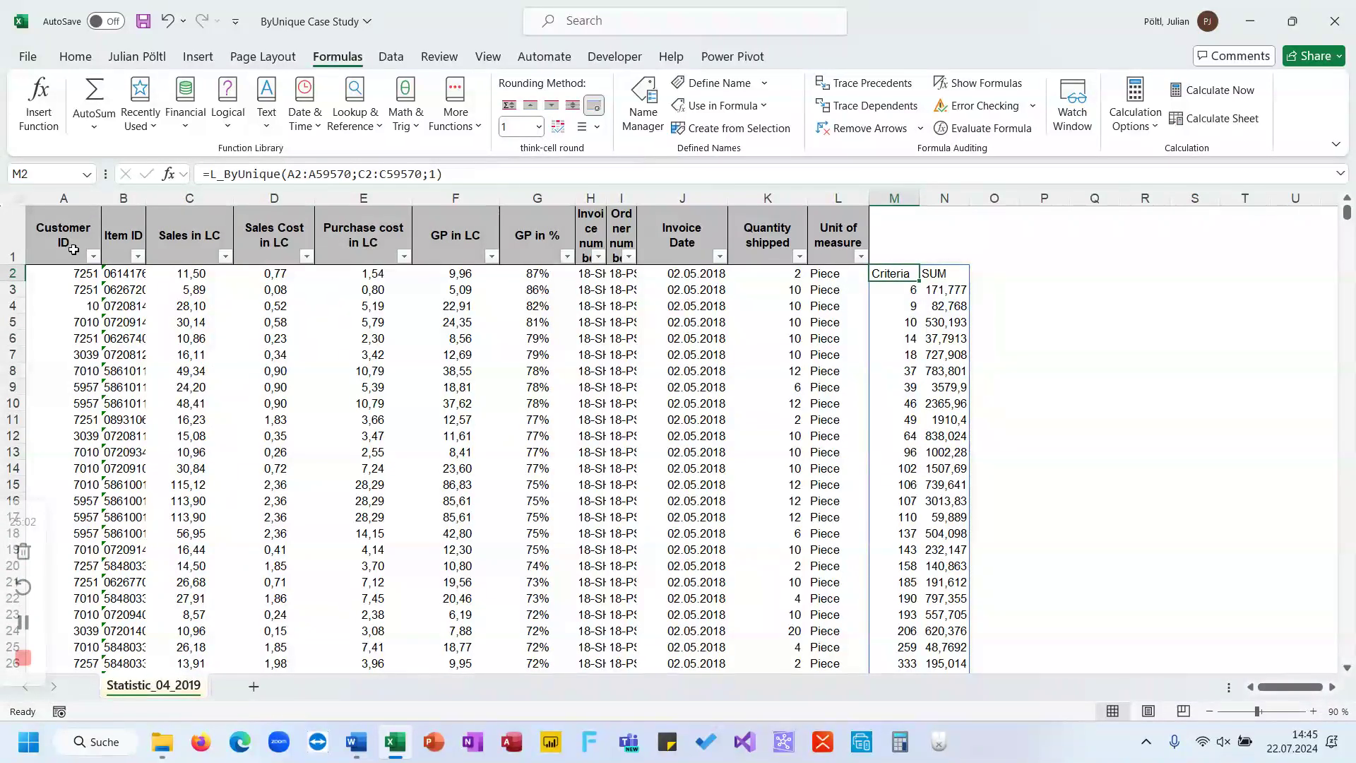
pyautogui.click(62, 283)
pyautogui.hotkey('ctrl', 'shift', 'Down')
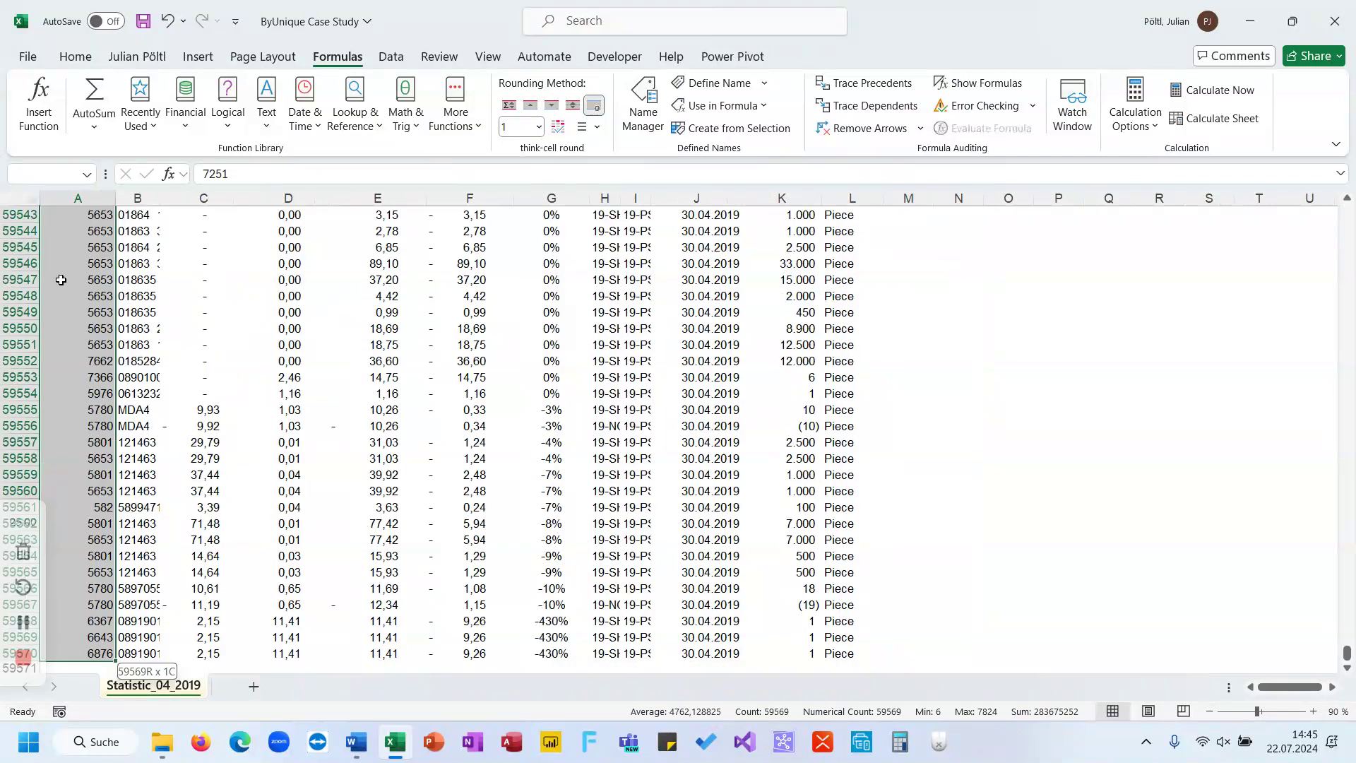
pyautogui.hotkey('ctrl', 'shift', 'Up')
pyautogui.click(61, 283)
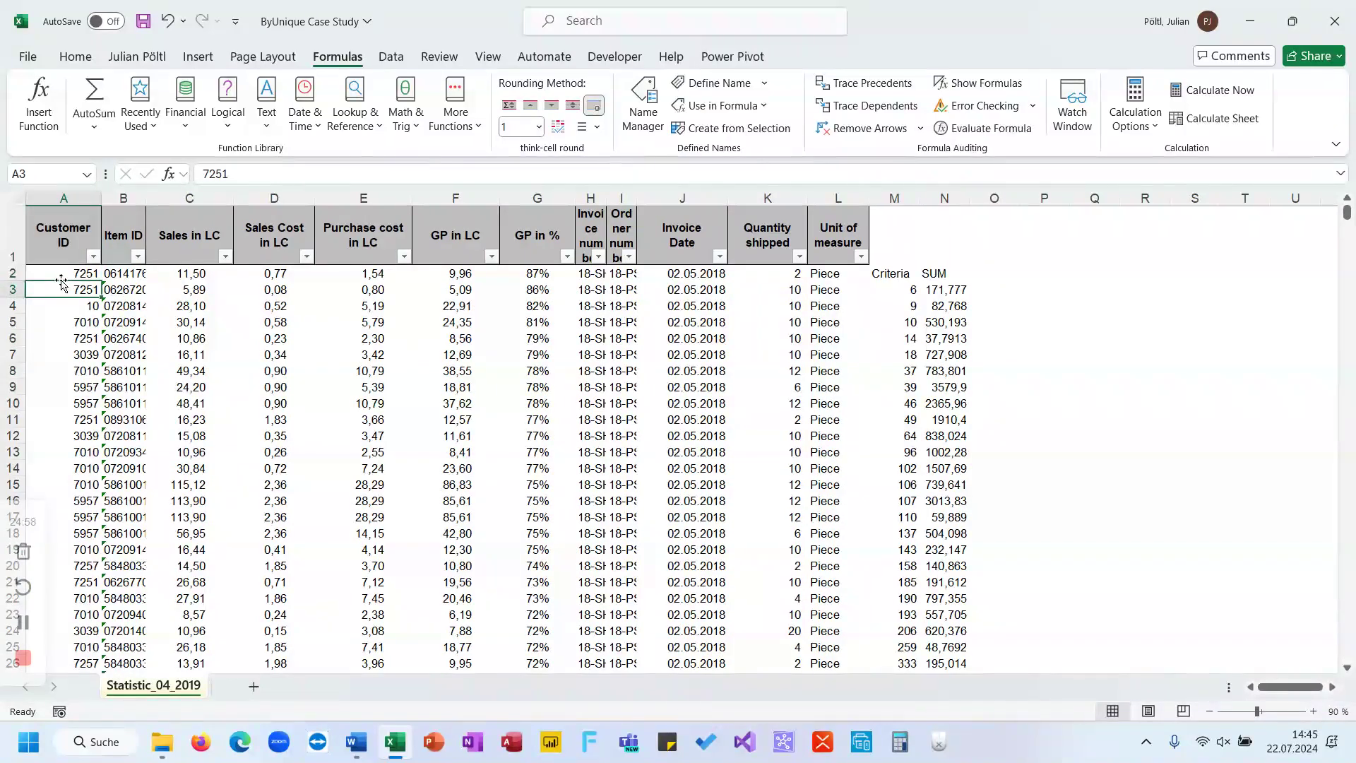
pyautogui.click(896, 271)
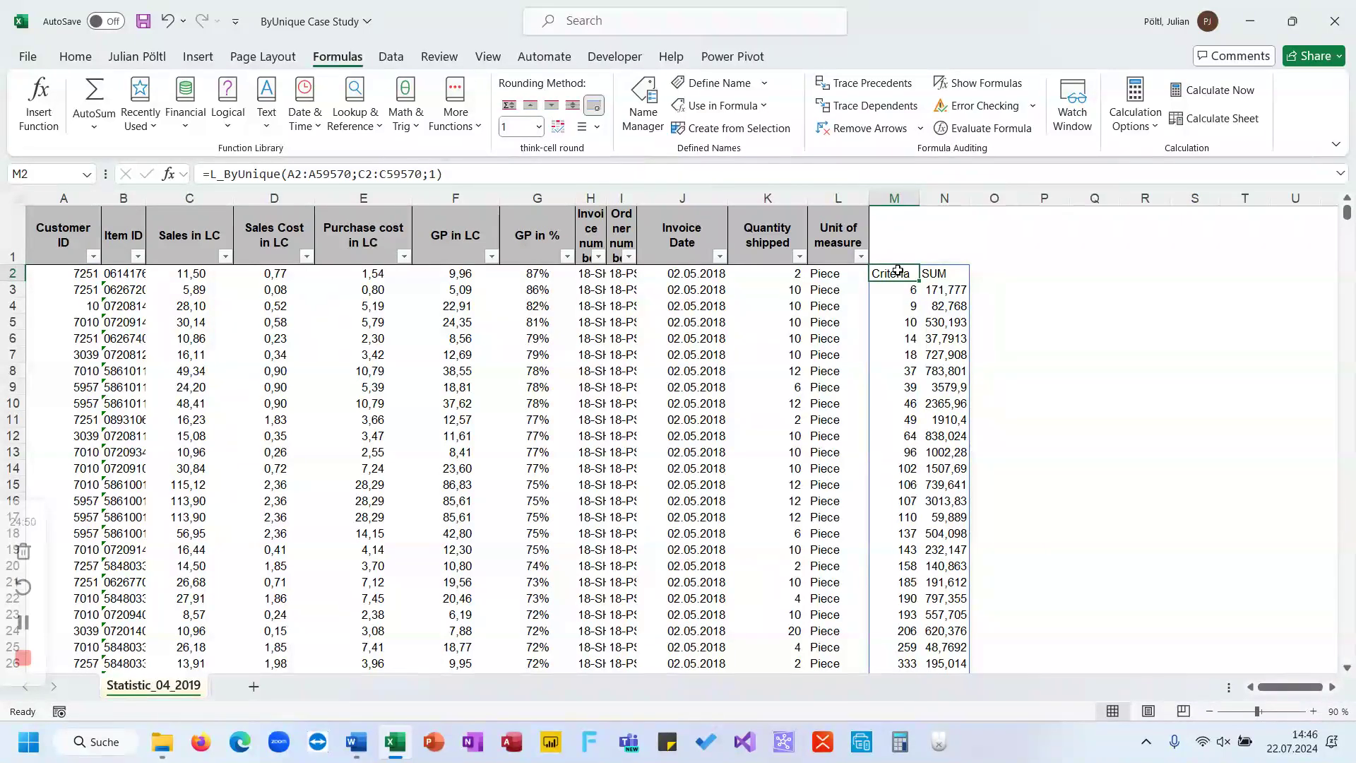
pyautogui.click(204, 197)
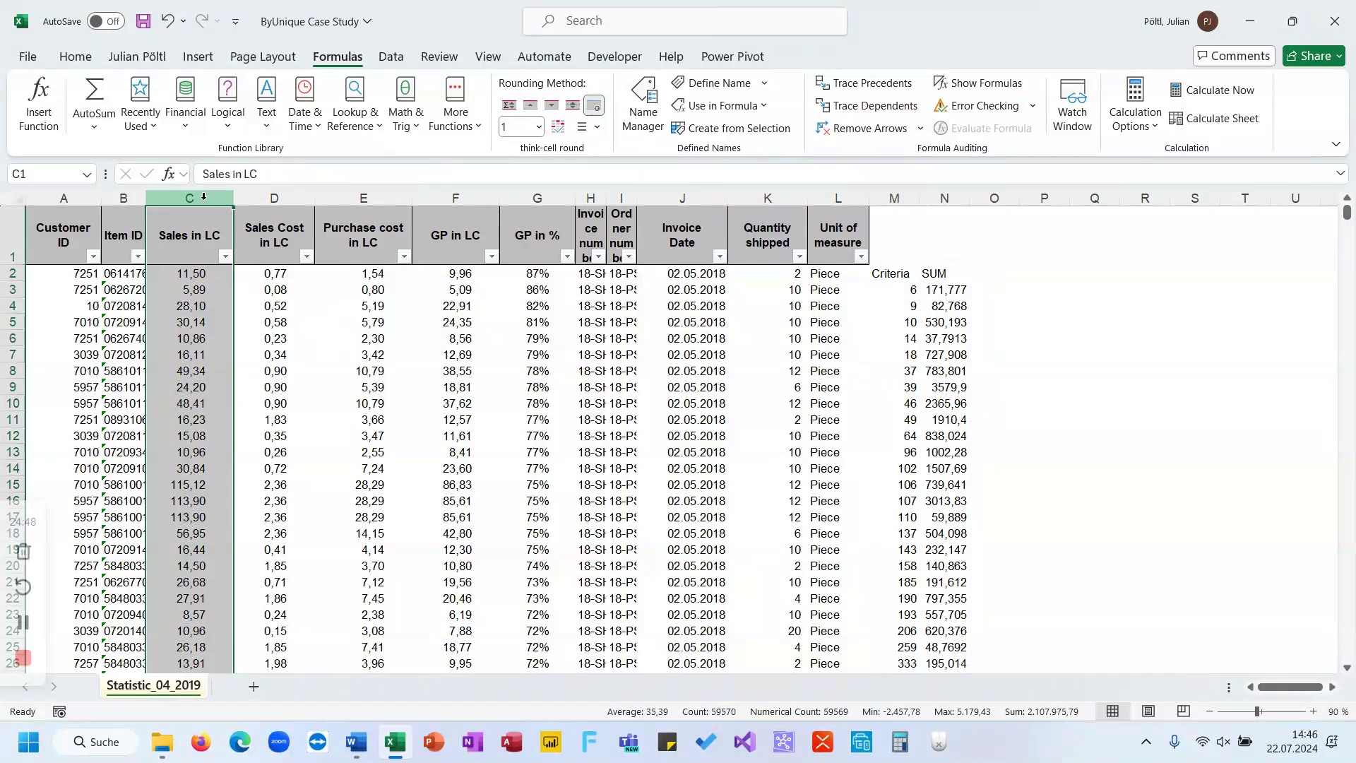
pyautogui.click(202, 276)
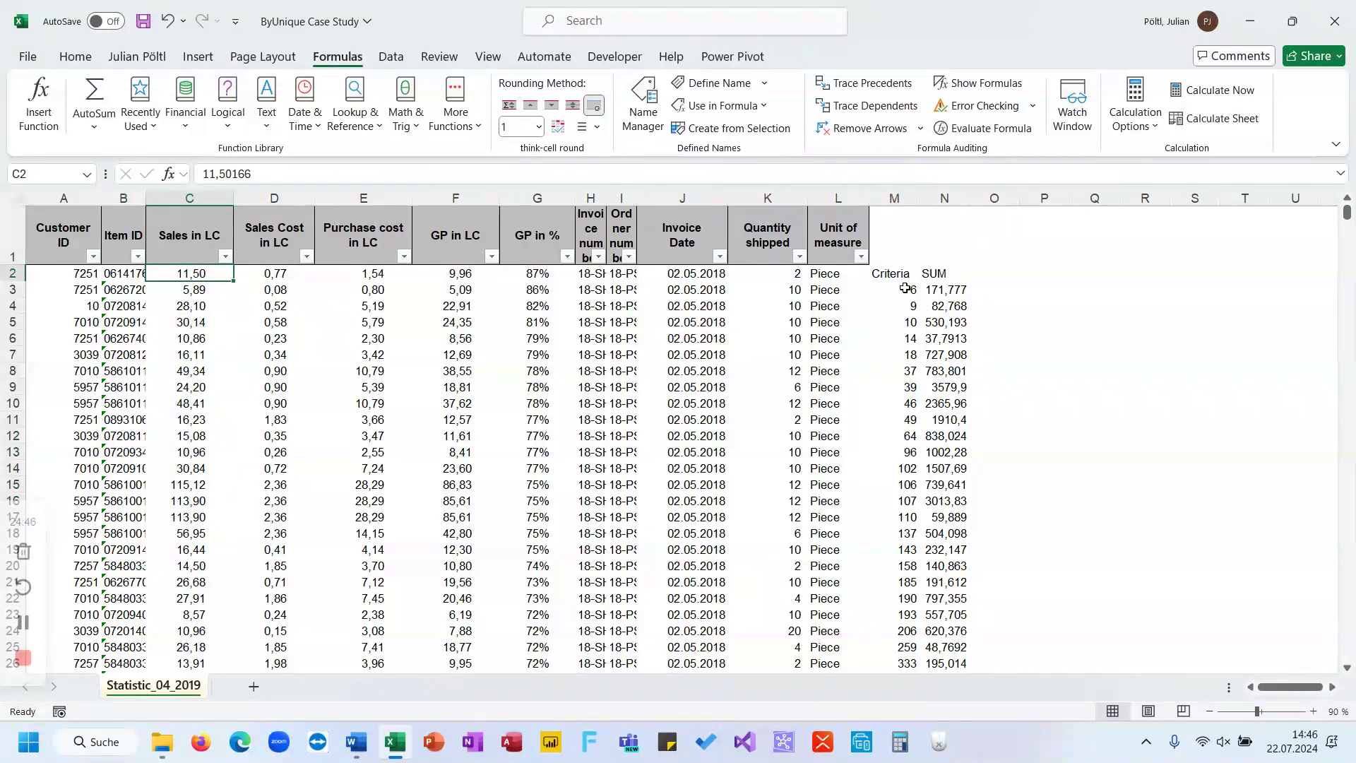
pyautogui.click(953, 291)
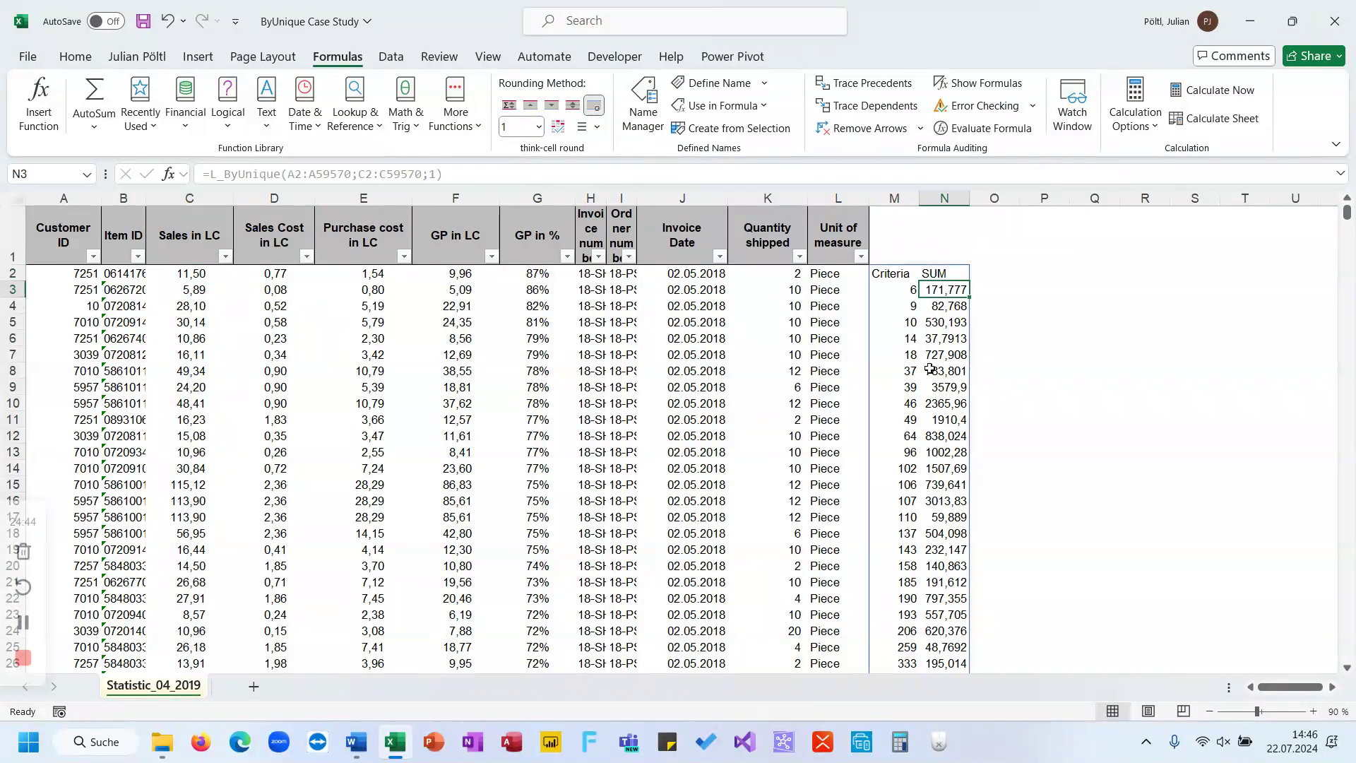
# Set the third argument of the L_ByUnique formula in M2 to 12 for the standard deviation per customer
pyautogui.click(898, 273)
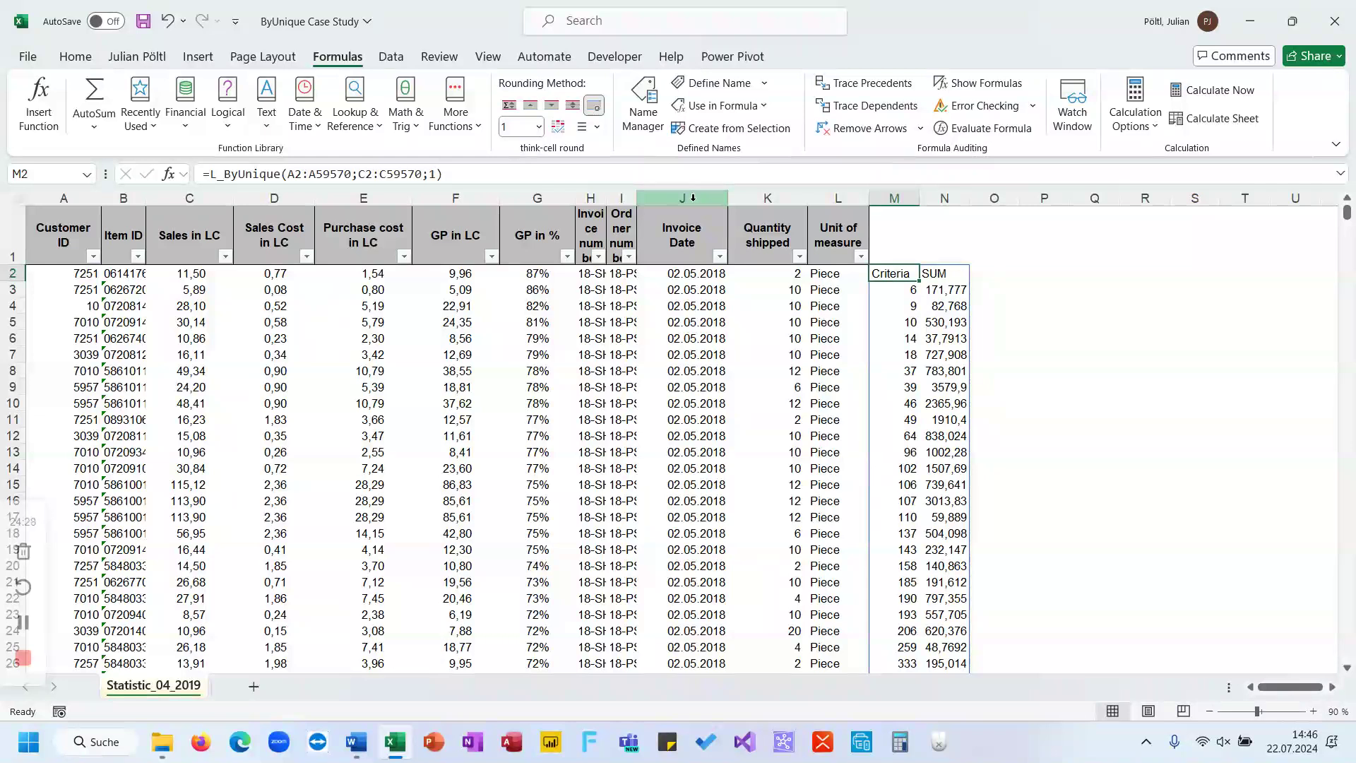
pyautogui.click(577, 176)
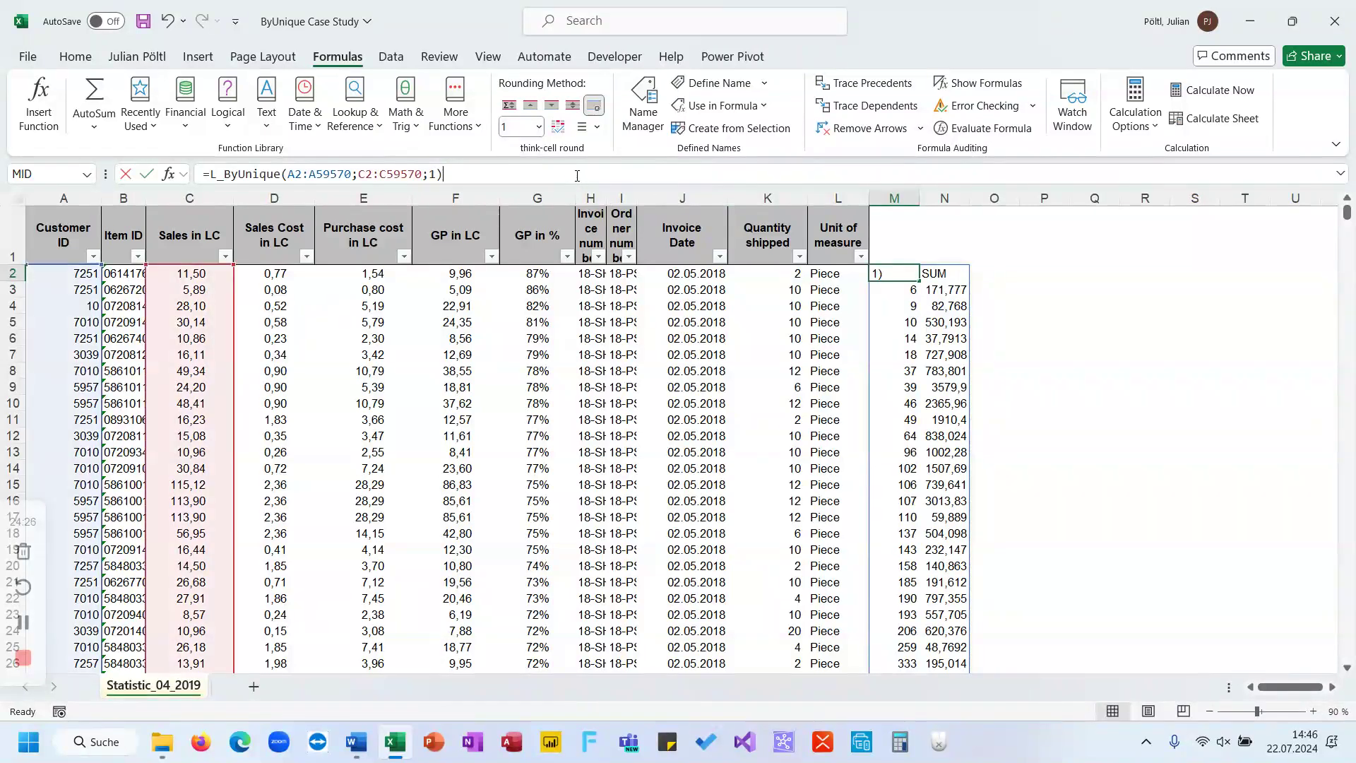
pyautogui.press('BackSpace')
pyautogui.press('BackSpace')
pyautogui.press('BackSpace')
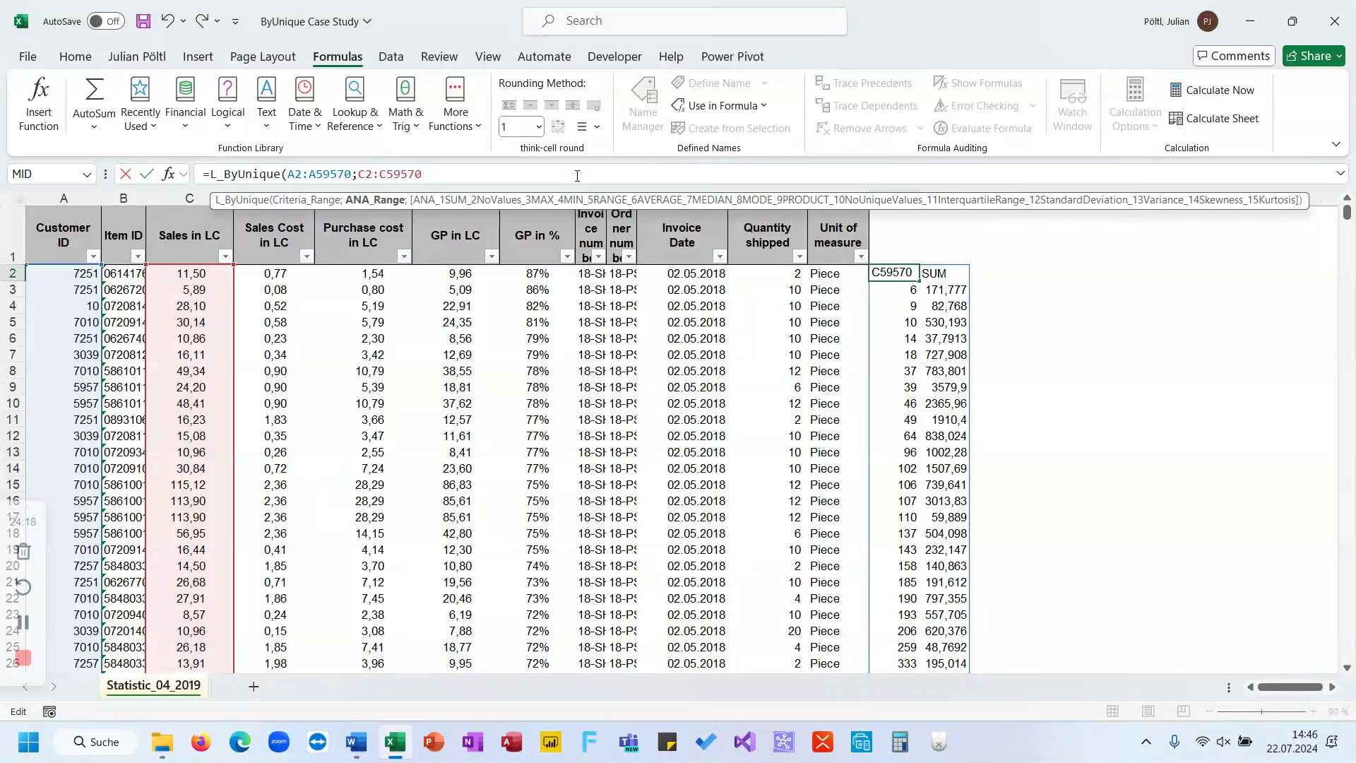
pyautogui.write(';')
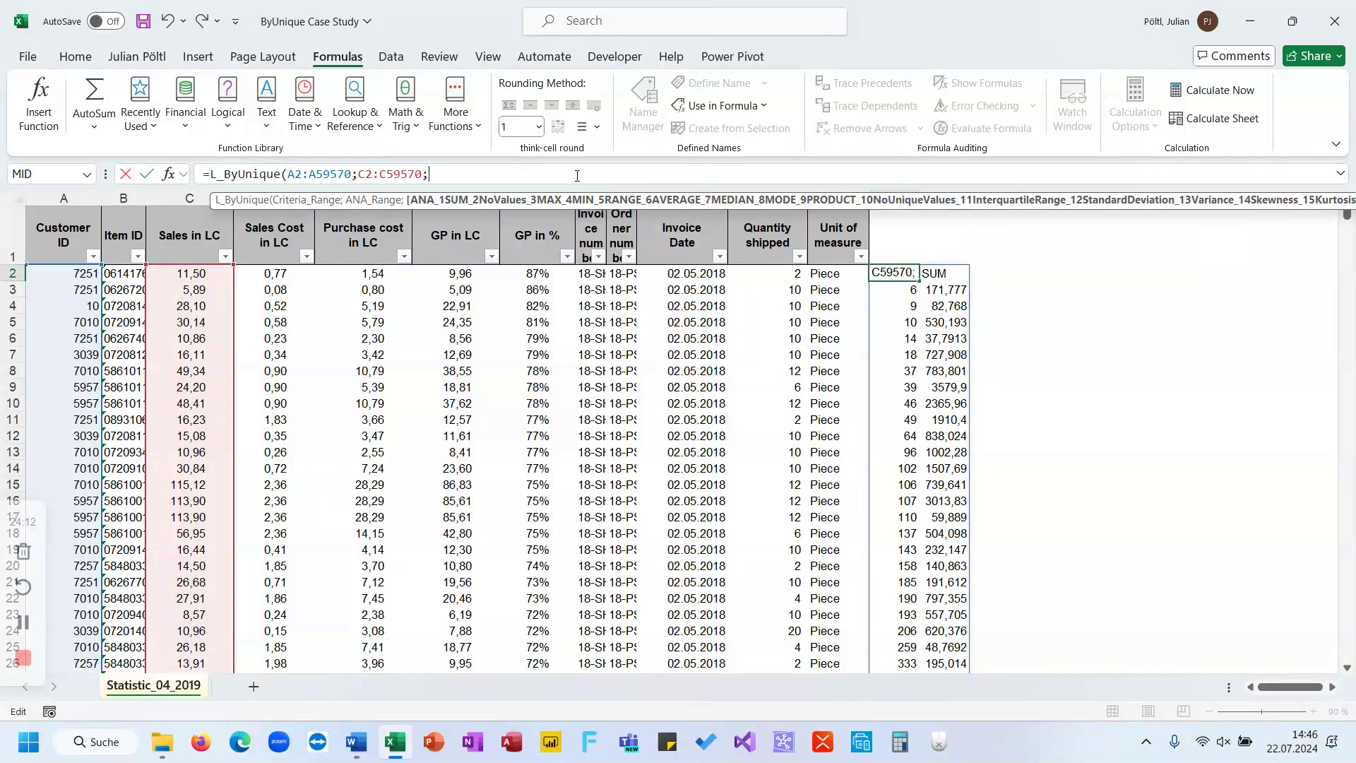
pyautogui.write('12)')
pyautogui.press('Return')
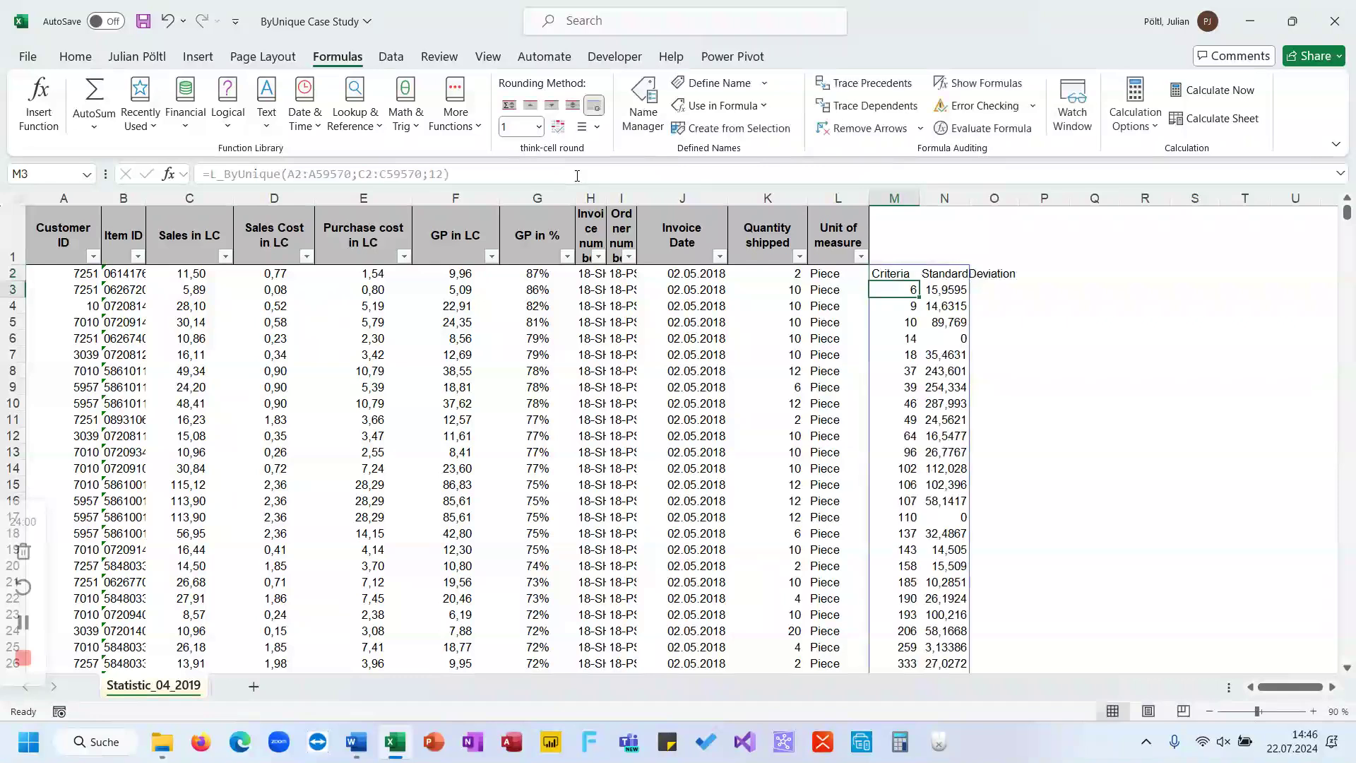
# Set the third argument of the L_ByUnique formula in M2 to 3 for the maximum sale per customer
pyautogui.press('Up')
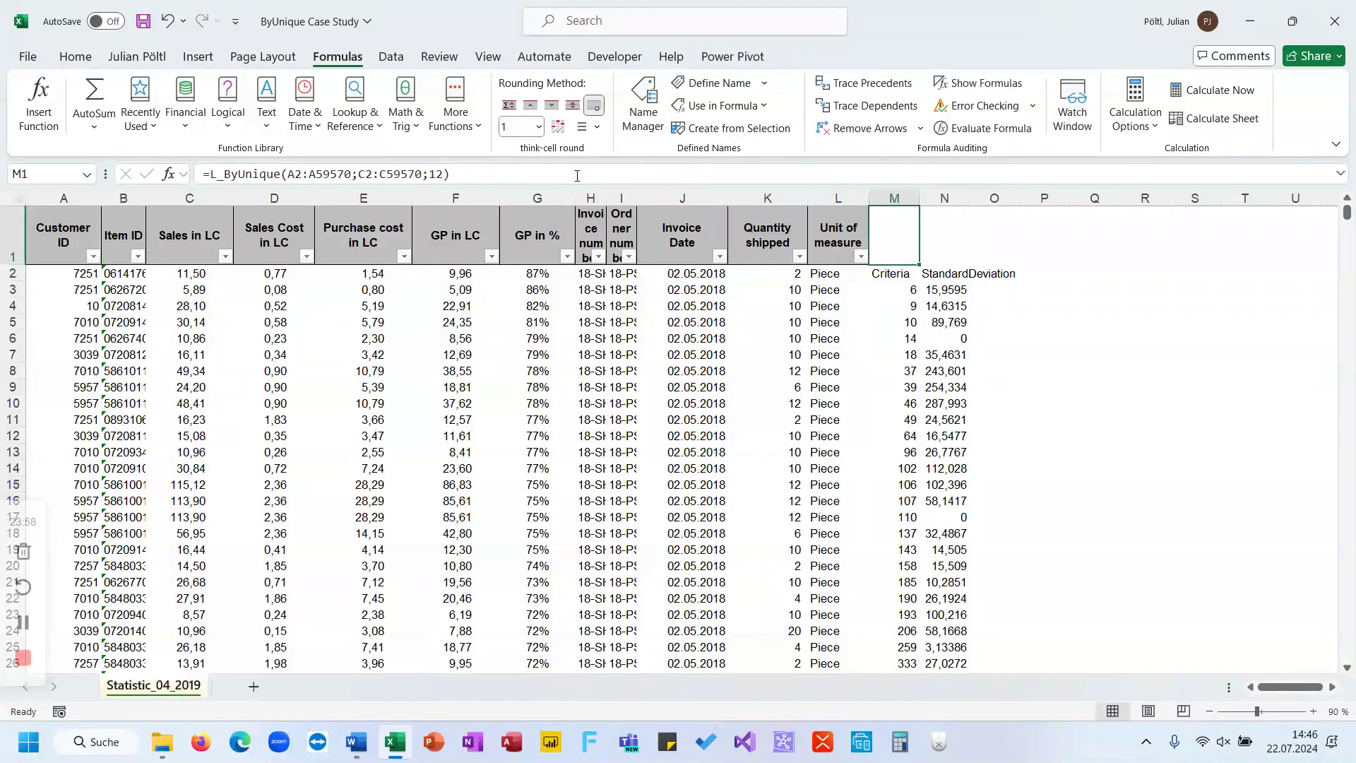
pyautogui.scroll(-1, 577, 175)
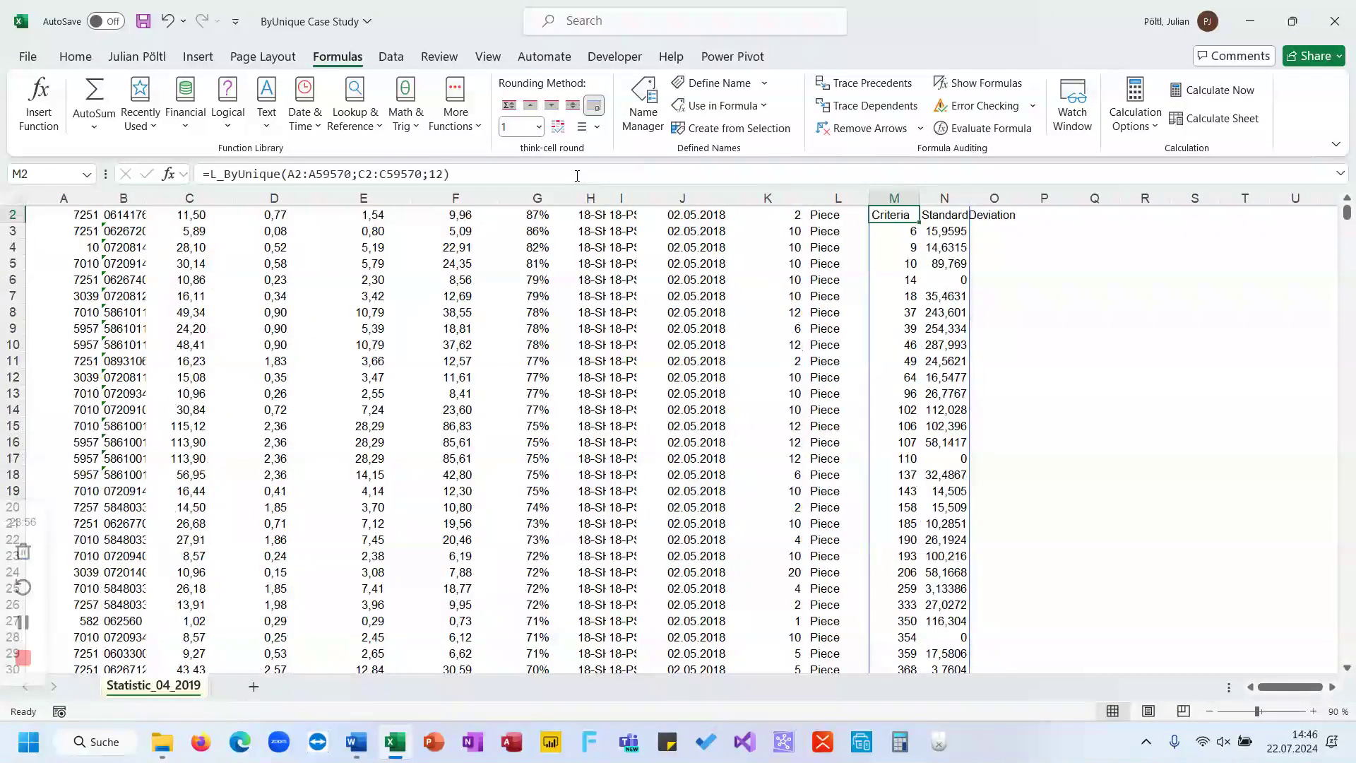
pyautogui.click(507, 167)
pyautogui.press('BackSpace')
pyautogui.press('BackSpace')
pyautogui.press('BackSpace')
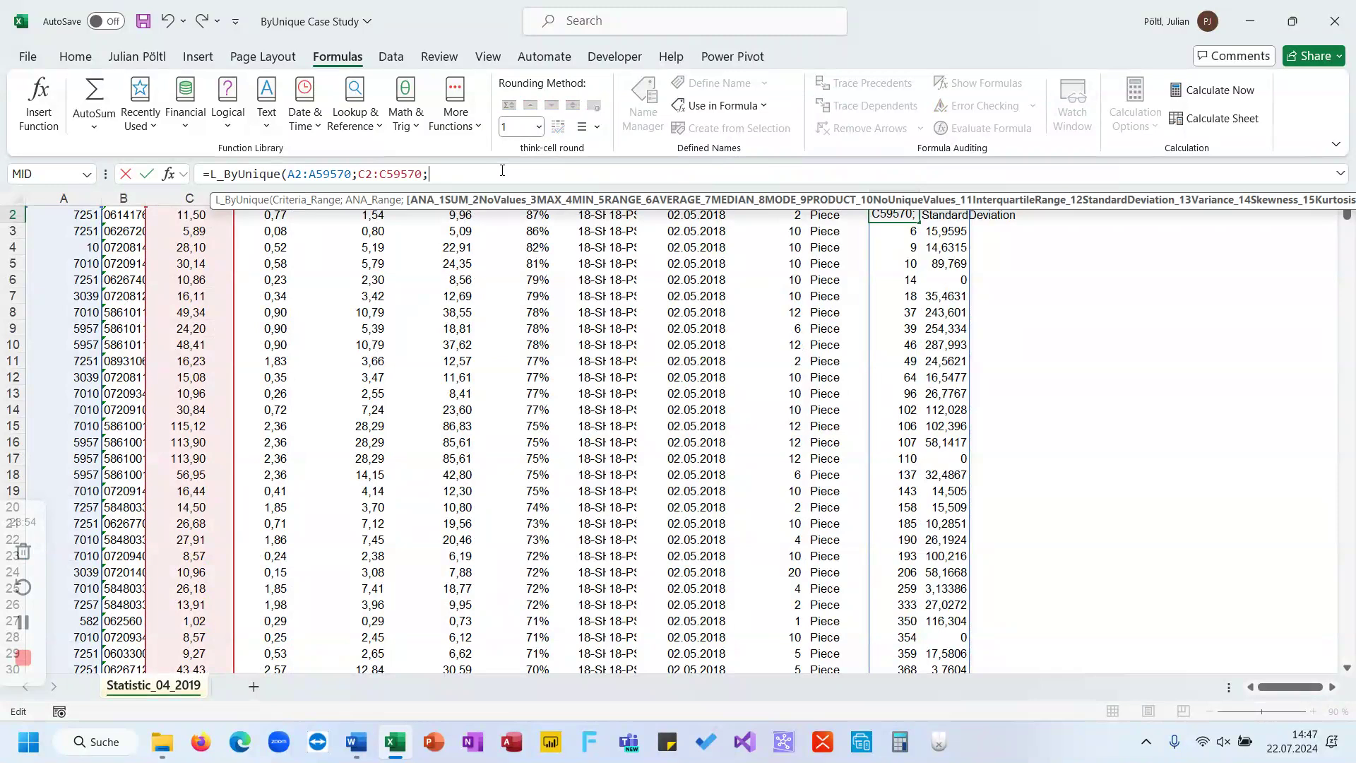
pyautogui.write('3')
pyautogui.press('Return')
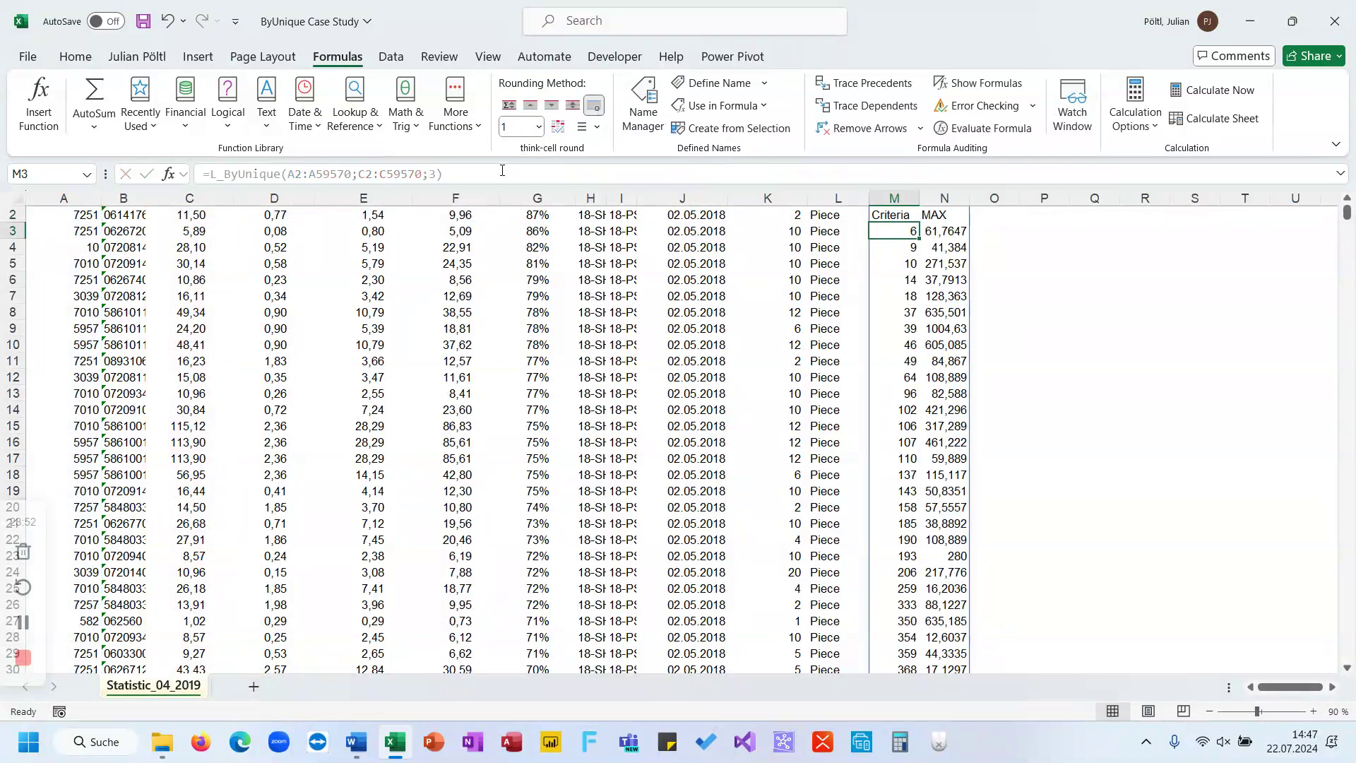
pyautogui.press('Up')
pyautogui.scroll(1, 809, 441)
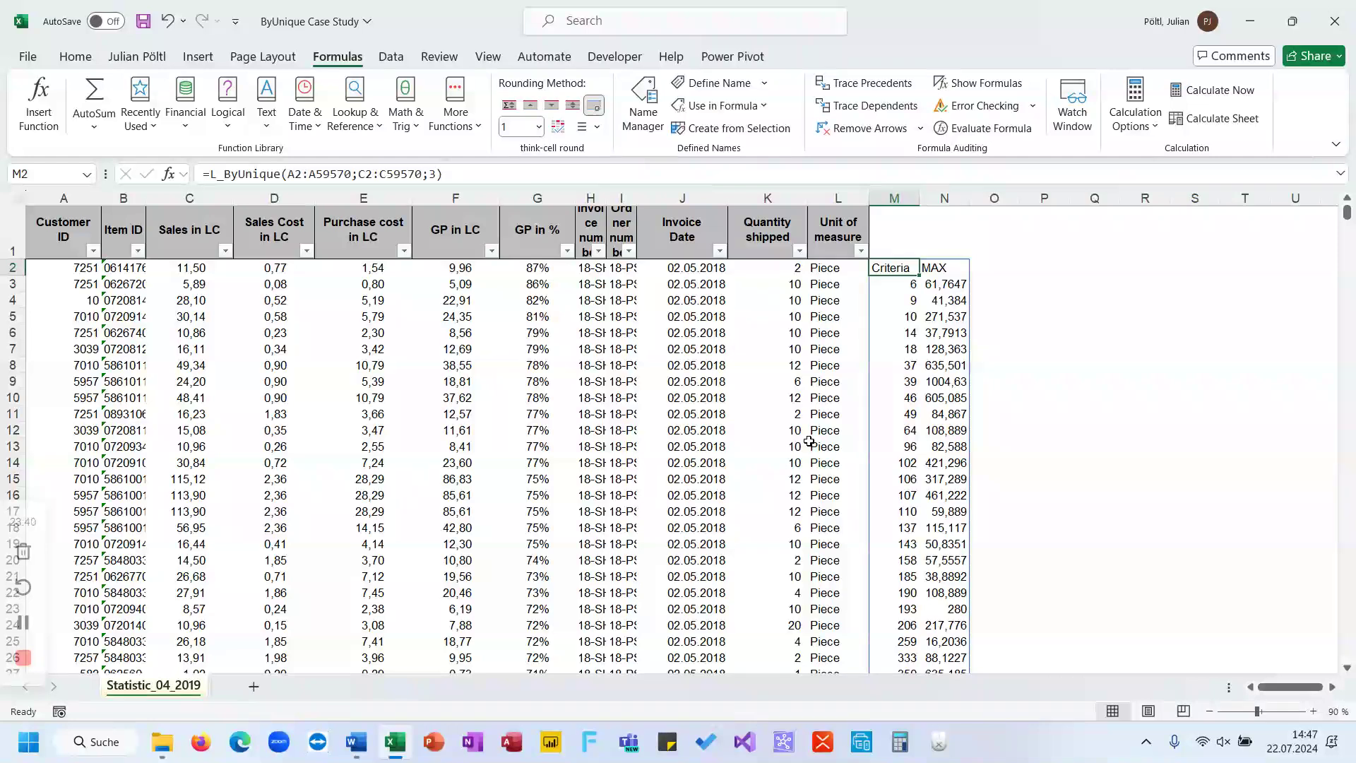
# Inspect L_ByUnique in the Name Manager, and switch to Word to view its full LAMBDA formula on one page
pyautogui.click(645, 113)
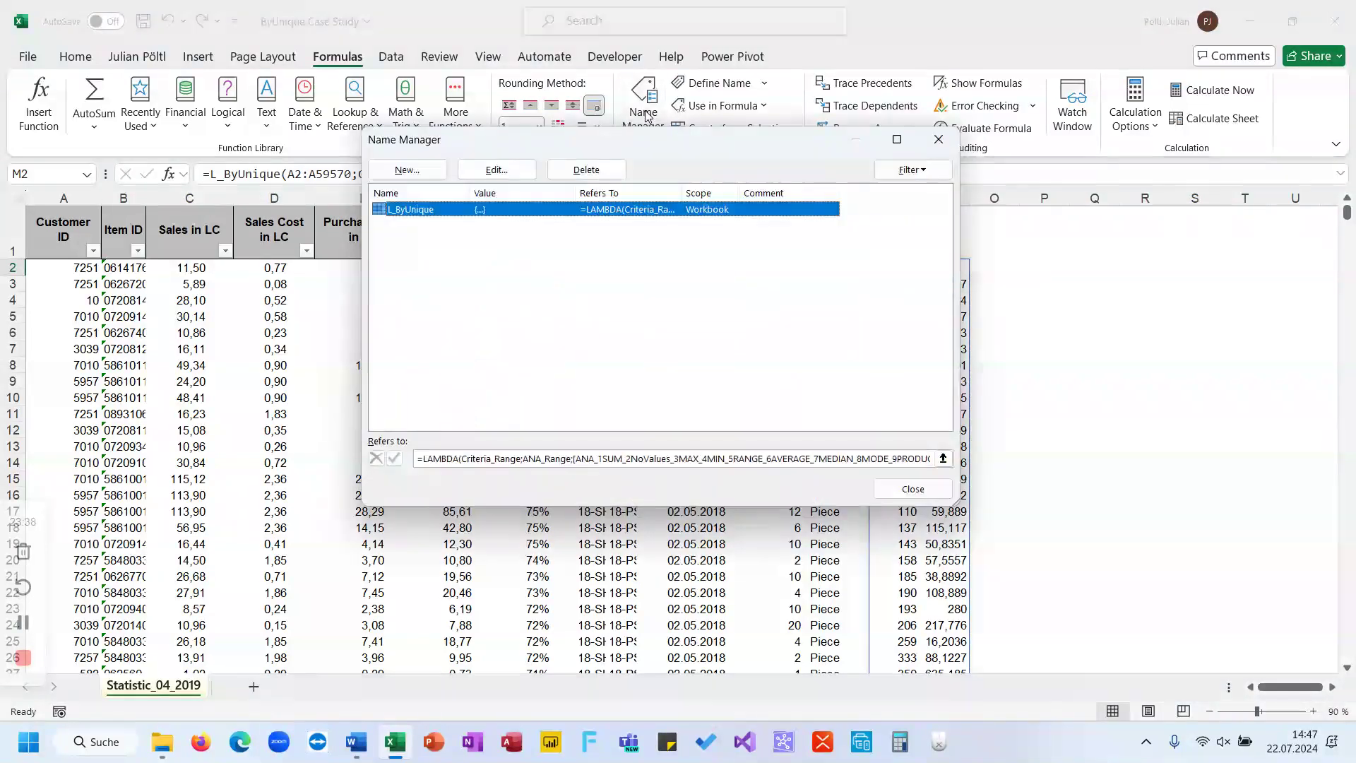
pyautogui.click(412, 460)
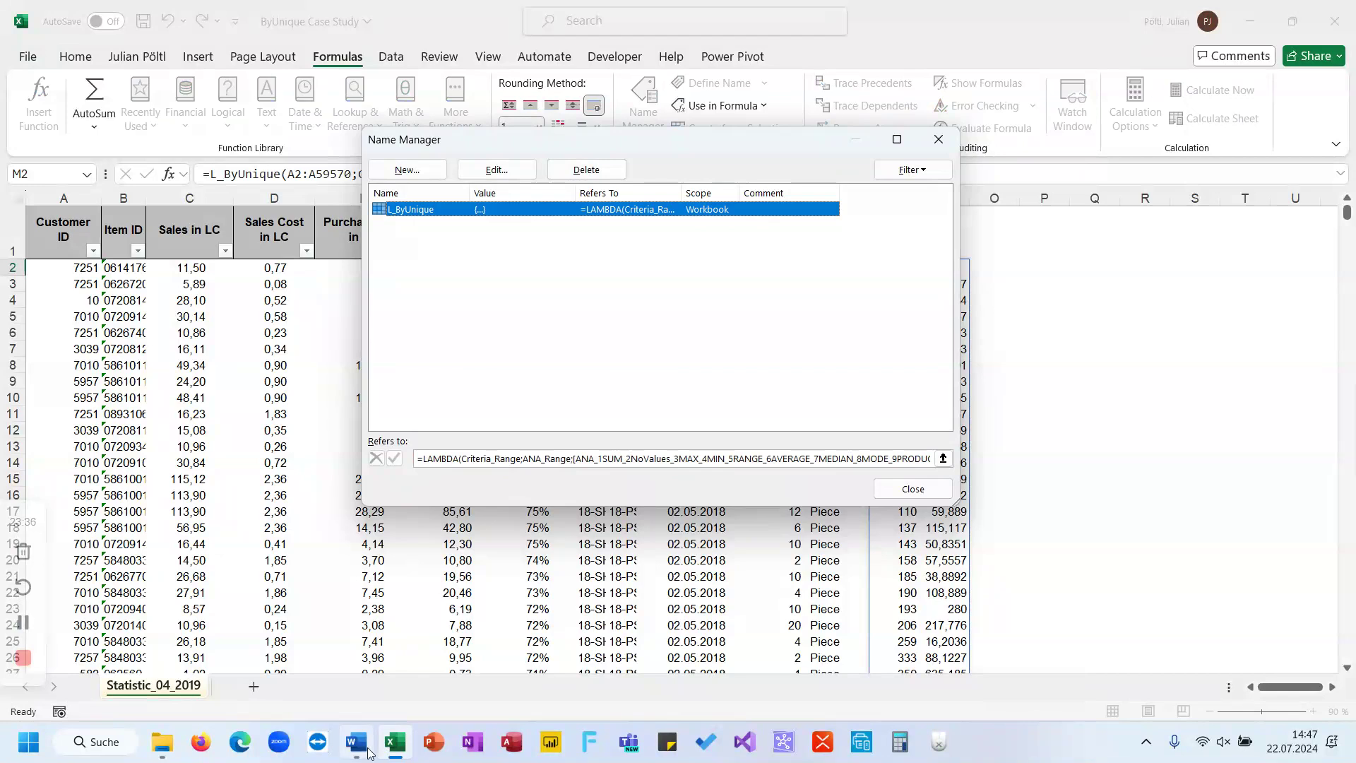
pyautogui.click(355, 741)
pyautogui.write('=LAMBDA(Criteria_Range;ANA_Range;[ANA_1SUM_2NoValues_3MAX_4MIN_5RANGE_6AVERAGE_7MEDIAN_8MODE_9PRODUCT_10NoUniqueValues_11InterquartileRange_12StandardDeviation_13Variance_14Skewness_15Kurtosis];LET(ANA;ANA_Range;U;SORT(UNIQUE(Criteria_Range));M;IF(ISOMITTED(ANA_1SUM_2NoValues_3MAX_4MIN_5RANGE_6AVERAGE_7MEDIAN_8MODE_9PRODUCT_10NoUniqueValues_11InterquartileRange_12StandardDeviation_13Variance_14Skewness_15Kurtosis);1;ANA_1SUM_2NoValues_3MAX_4MIN_5RANGE_6AVERAGE_7MEDIAN_8MODE_9PRODUCT_10NoUniqueValues_11InterquartileRange_12StandardDeviation_13Variance_14Skewness_15Kurtosis);Mode;IFS(M>15;1;M<1;1;1;M);R;IFERROR(MAP(U;LAMBDA(A;CHOOSE(Mode;SUMIFS(ANA;Criteria_Range;A);COUNTIFS(Criteria_Range;A);MAXIFS(ANA;Criteria_Range;A);MINIFS(ANA;Criteria_Range;A); MAXIFS(ANA;Criteria_Range;A)-MINIFS(ANA;Criteria_Range;A);AVERAGEIFS(ANA;Criteria_Range;A);MEDIAN(FILTER(ANA;Criteria_Range=A));LET(TC;TOCOL(FILTER(ANA;Criteria_Range=A));UTC;UNIQUE(TC);CUTC;MAP(UTC;LAMBDA(A;COUNTA(FILTER(TC;TC=A))));INDEX(UTC;XMATCH(MAX(CUTC);CUTC)));PRODUCT(FILTER(ANA;Criteria_Range=A));COUNTA(UNIQUE(FILTER(ANA;Criteria_Range=A)));QUARTILE.INC(FILTER(ANA;Criteria_Range=A);3)-QUARTILE.INC(FILTER(ANA;Criteria_Range=A);1);STDEV.P(FILTER(ANA;Criteria_Range=A));VAR.P(FILTER(ANA;Criteria_Range=A));SKEW(FILTER(ANA;Criteria_Range=A));KURT(FILTER(ANA;Criteria_Range=A)))));"");Label;CHOOSE(Mode;"SUM";"NoValues";"MAX";"MIN";"RANGE";"AVERAGE";"MEDIAN";"MODE";"PRODUCT";"NoUniqueValues";"InterquartileRange";"StandardDeviation";"Variance";"Skewness";"Kurtosis");VSTACK(HSTACK("Criteria";Label);HSTACK(U;R))))')
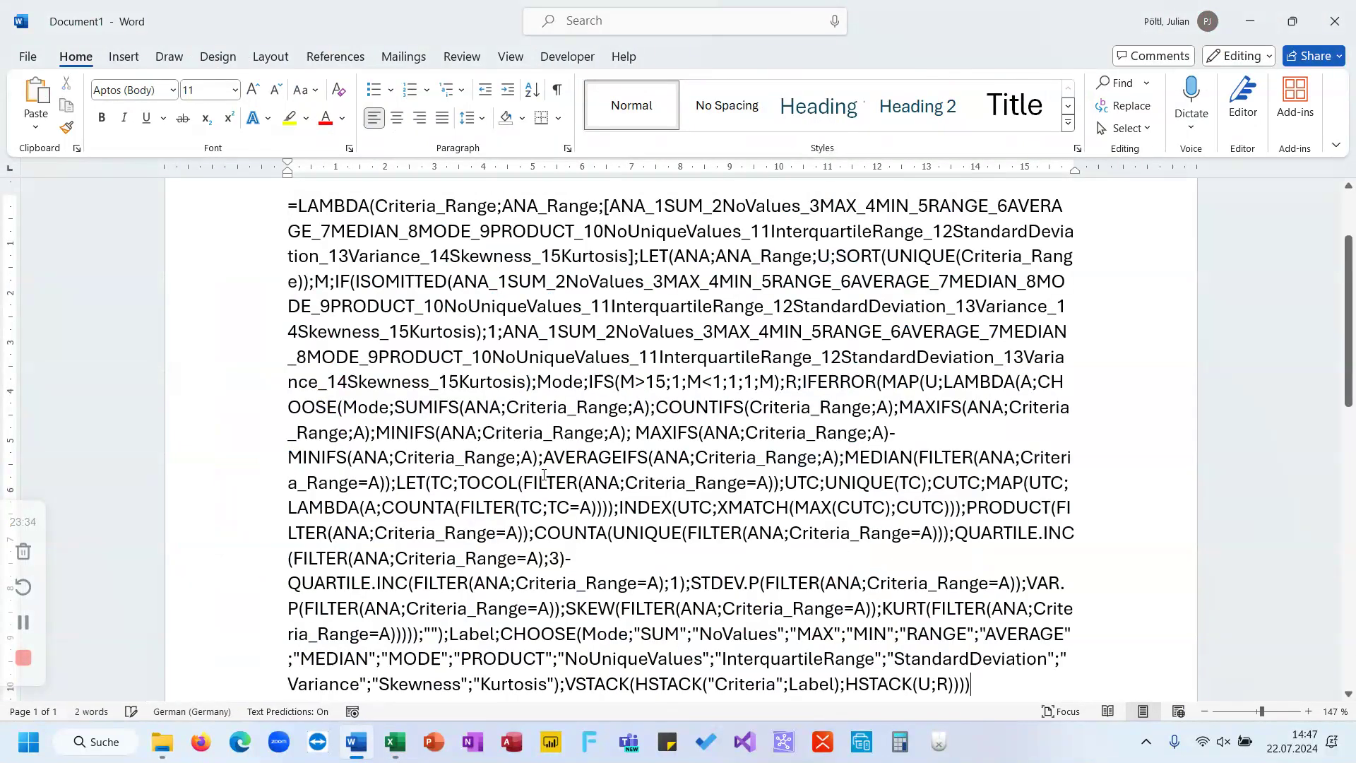
pyautogui.scroll(-5, 544, 474)
pyautogui.keyDown('ctrl'); pyautogui.scroll(-6, 543, 474); pyautogui.keyUp('ctrl')
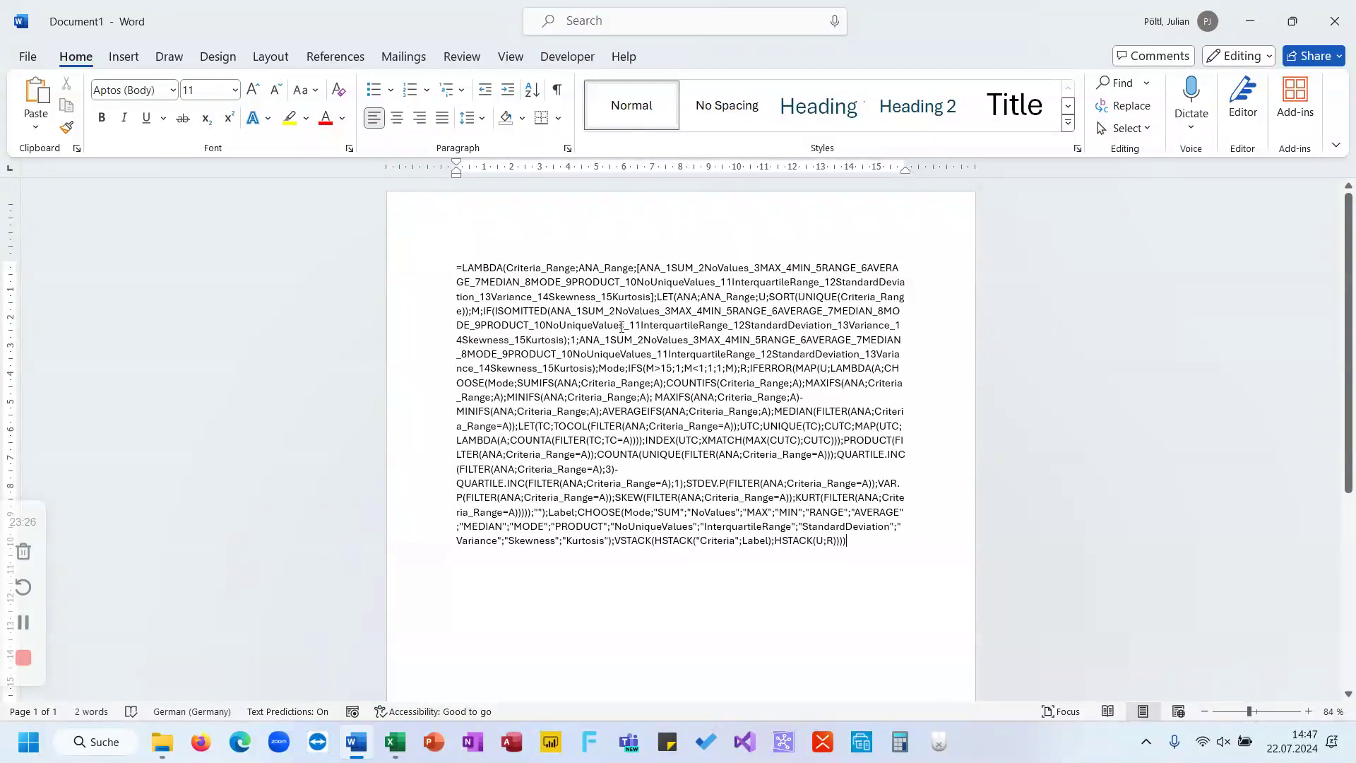
# Select the formula text from the LET function to the end for inspection, and close the Word document to return to Excel
pyautogui.moveTo(657, 297); pyautogui.dragTo(850, 555)
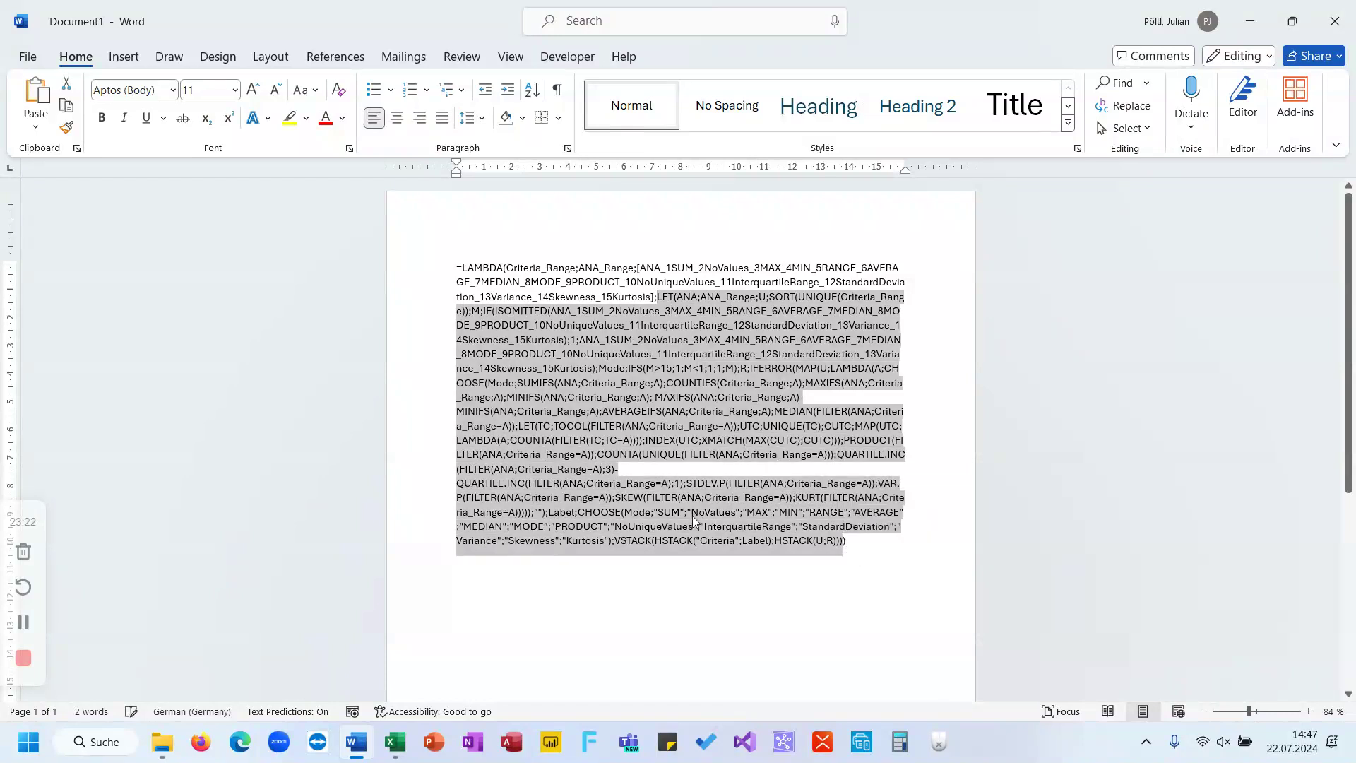
pyautogui.click(690, 512)
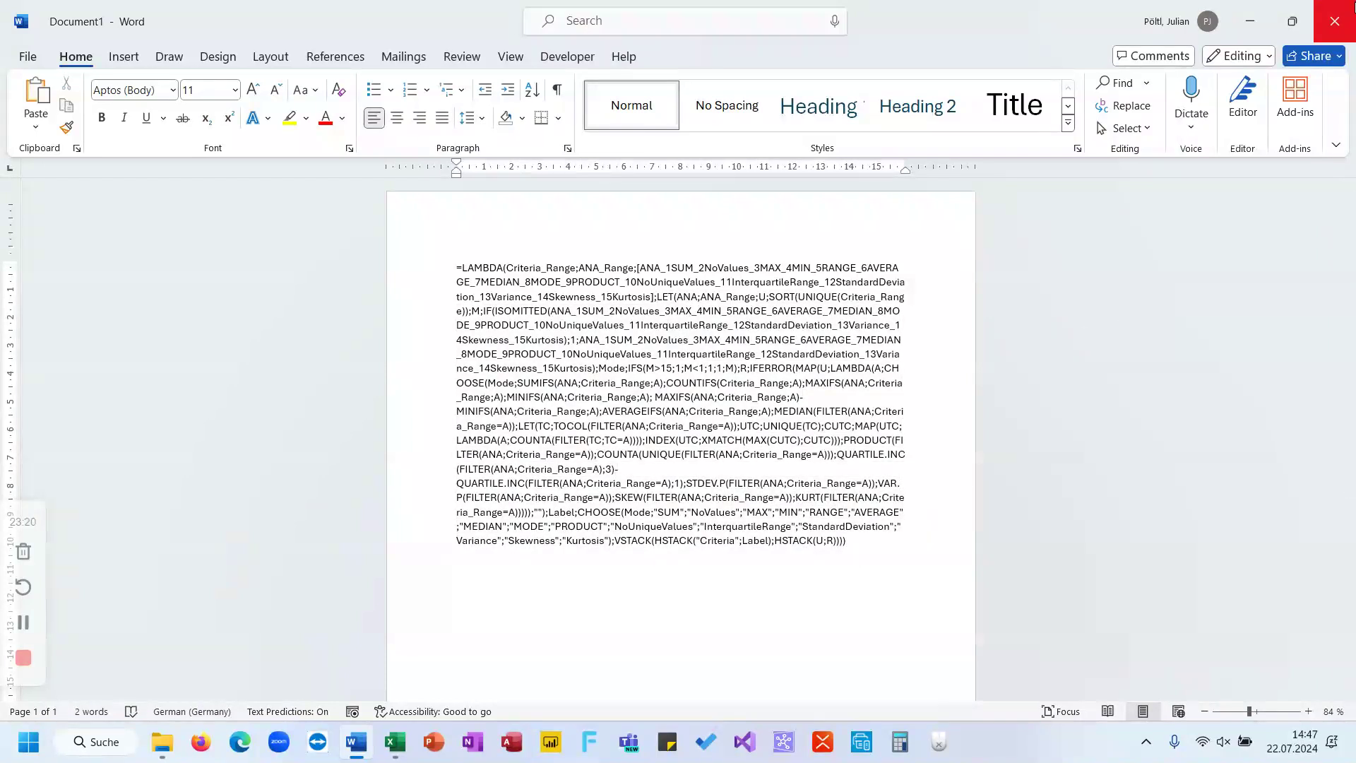
pyautogui.click(1335, 22)
pyautogui.click(757, 463)
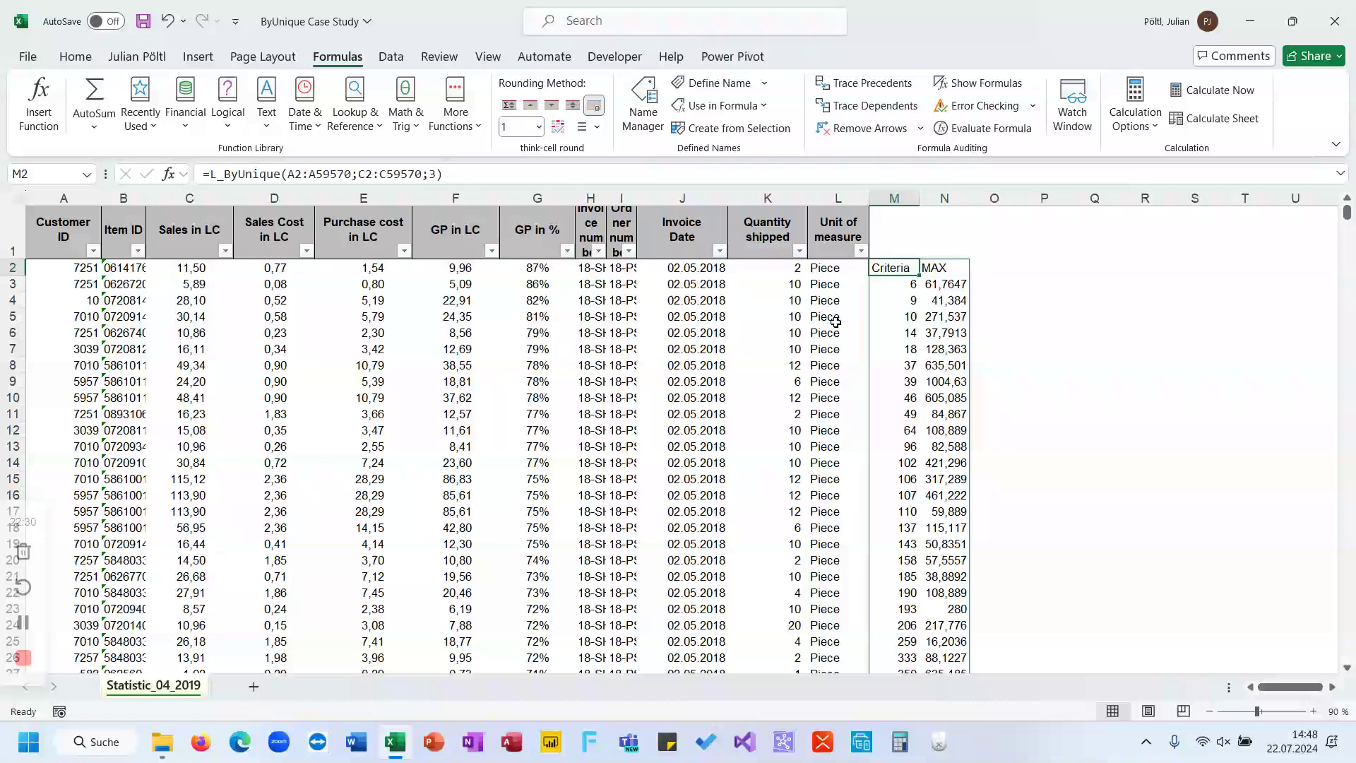
# Open the L_ByUnique formula in cell M2 for editing
pyautogui.click(697, 172)
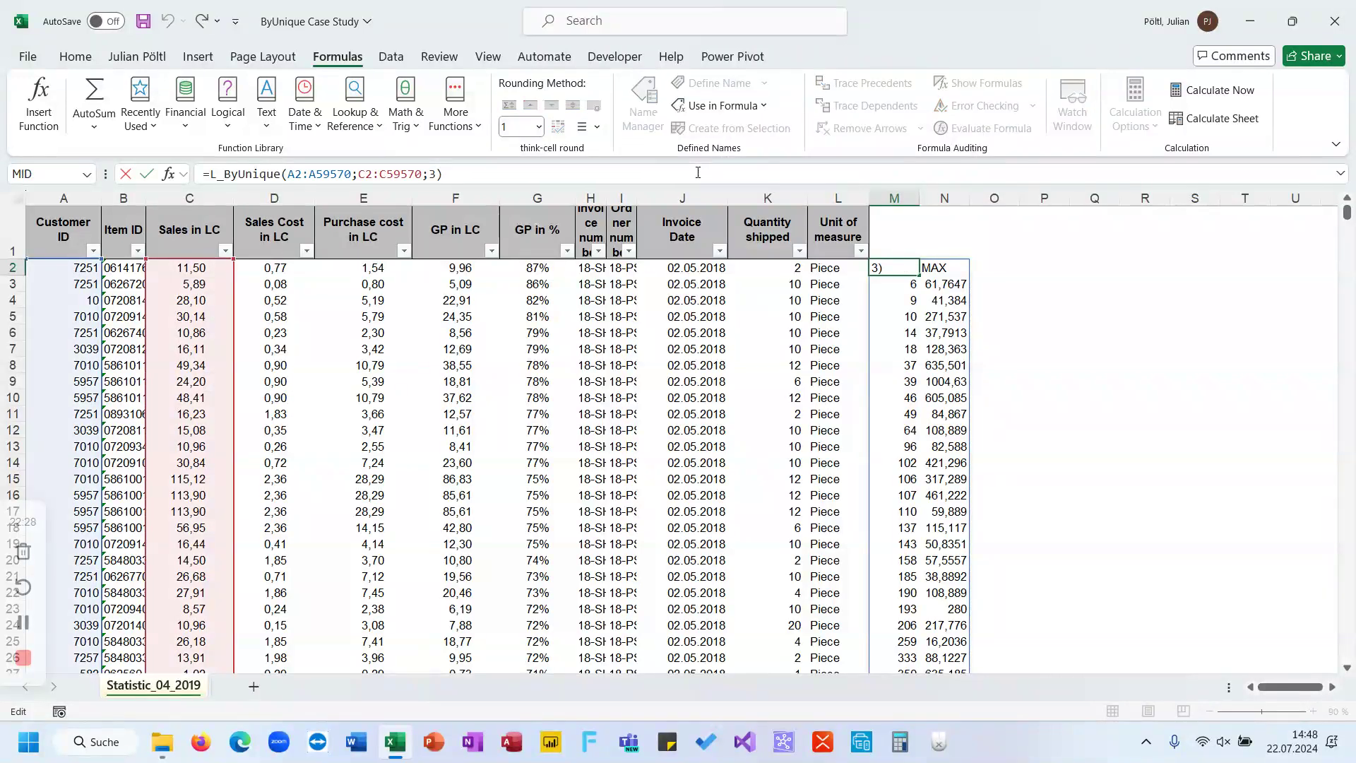